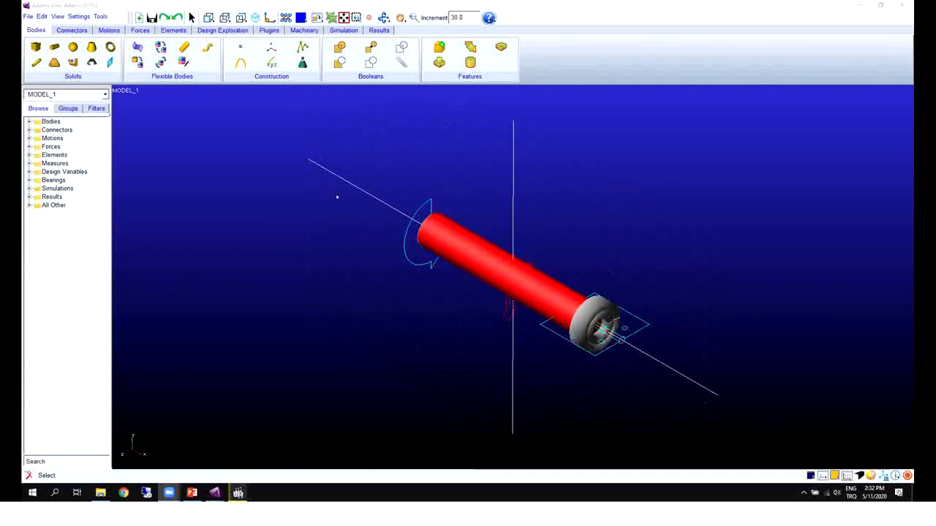
Check the location and orientation of the shaft's cm_2 marker, and close its properties without changes.
{"action": "left_click", "coordinate": [304, 30]}
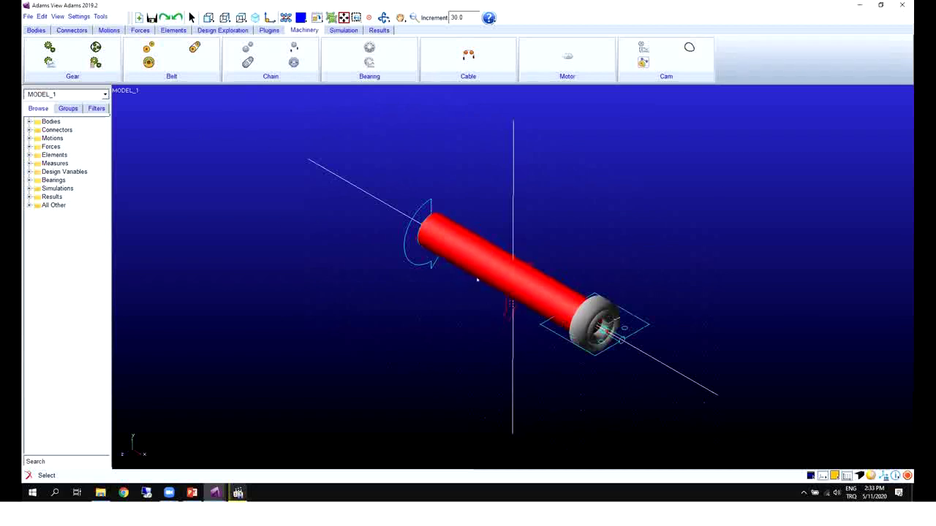
{"action": "key", "text": "shift+f"}
{"action": "key", "text": "t"}
{"action": "left_click_drag", "start_coordinate": [472, 217], "coordinate": [421, 204]}
{"action": "right_click", "coordinate": [382, 263]}
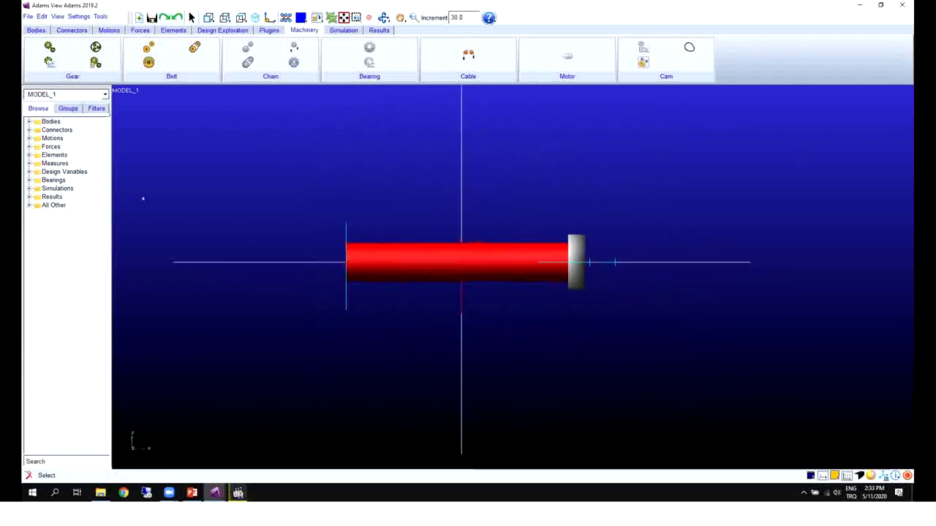
{"action": "left_click", "coordinate": [29, 121]}
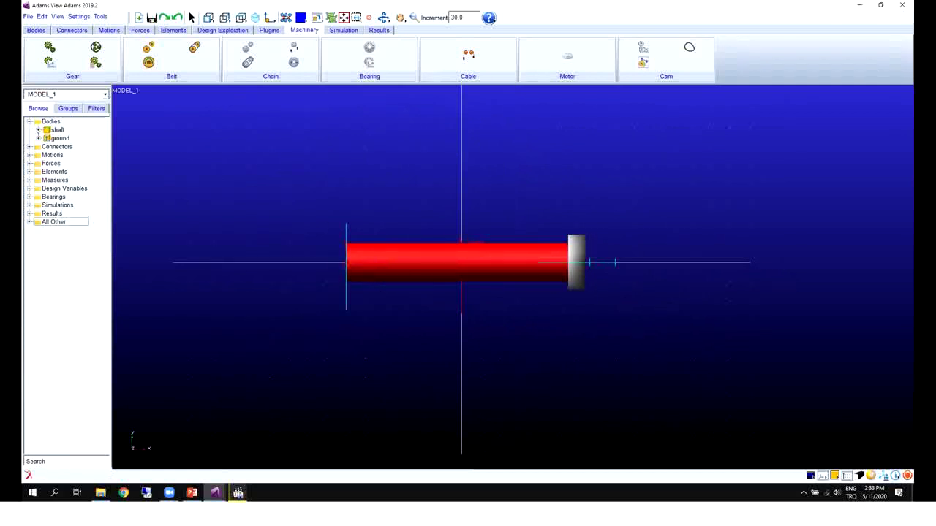
{"action": "left_click", "coordinate": [39, 130]}
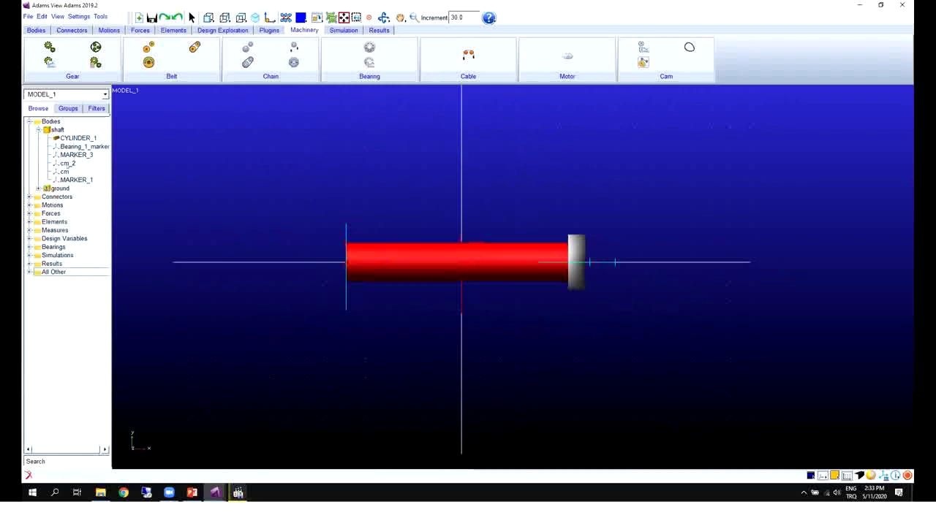
{"action": "left_click", "coordinate": [68, 165]}
{"action": "left_click", "coordinate": [67, 171]}
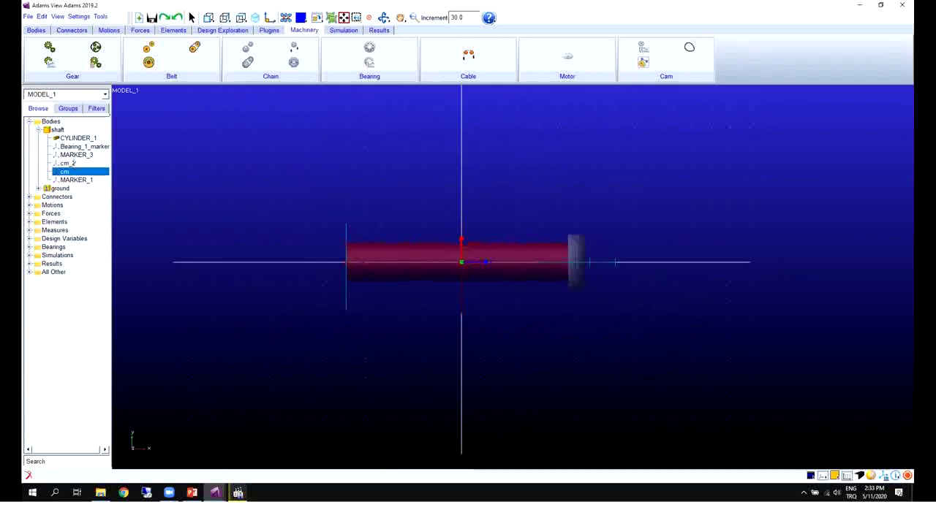
{"action": "double_click", "coordinate": [68, 163]}
{"action": "left_click_drag", "start_coordinate": [185, 90], "coordinate": [196, 90]}
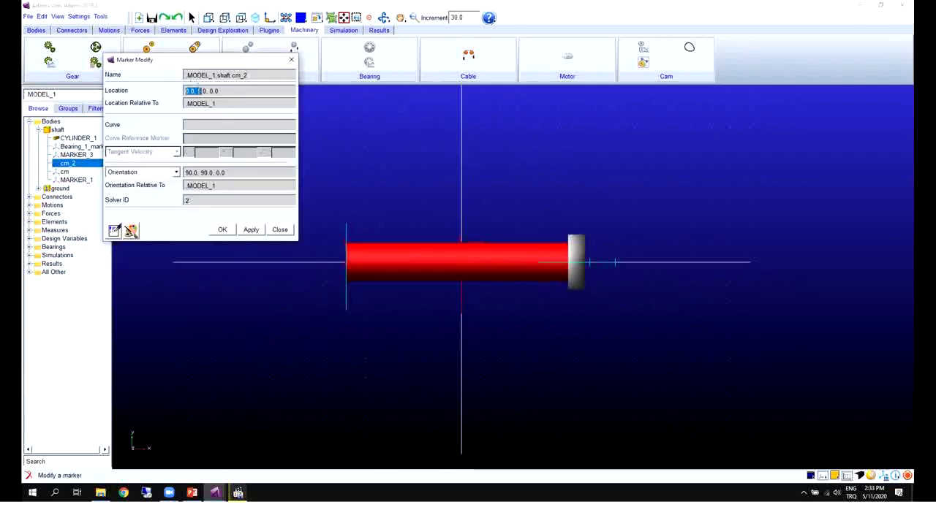
{"action": "left_click", "coordinate": [278, 230]}
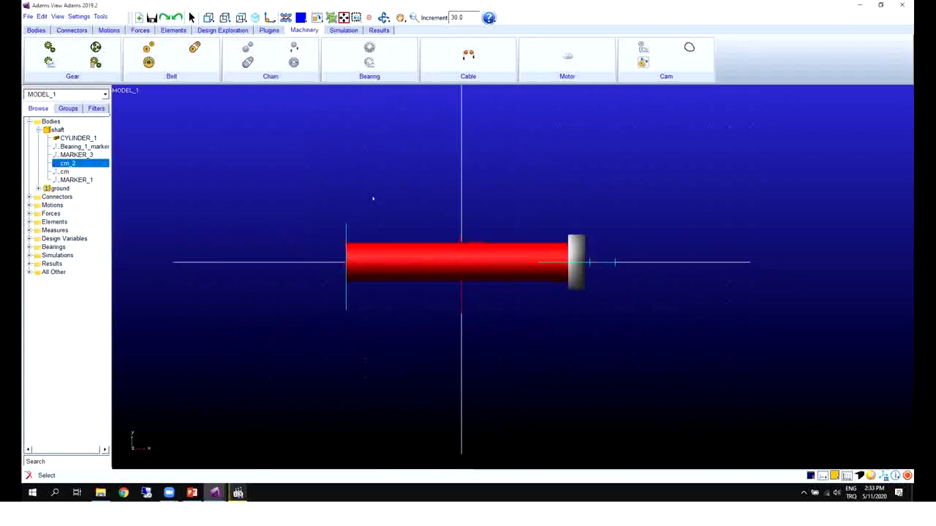
Review the full time function that defines MOTION_1 on the shaft, and leave it without changes.
{"action": "left_click_drag", "start_coordinate": [324, 190], "coordinate": [337, 226]}
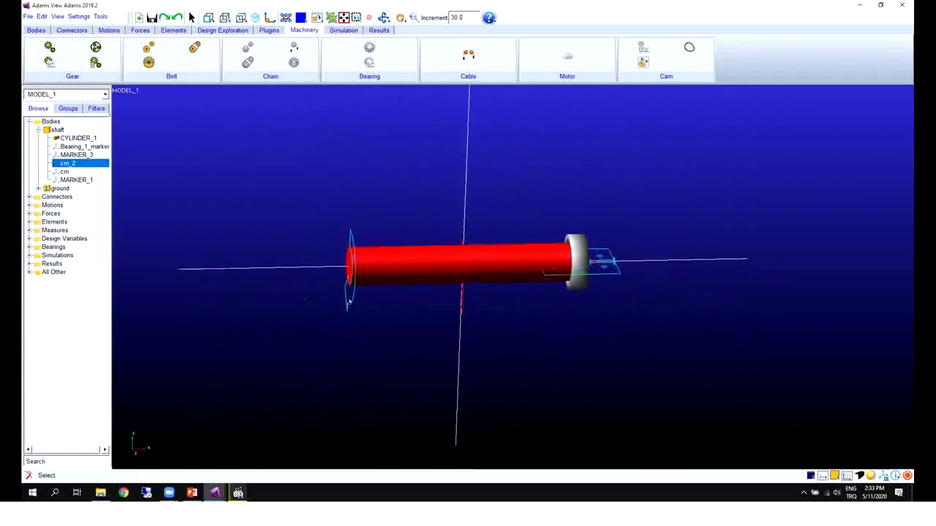
{"action": "left_click", "coordinate": [29, 205]}
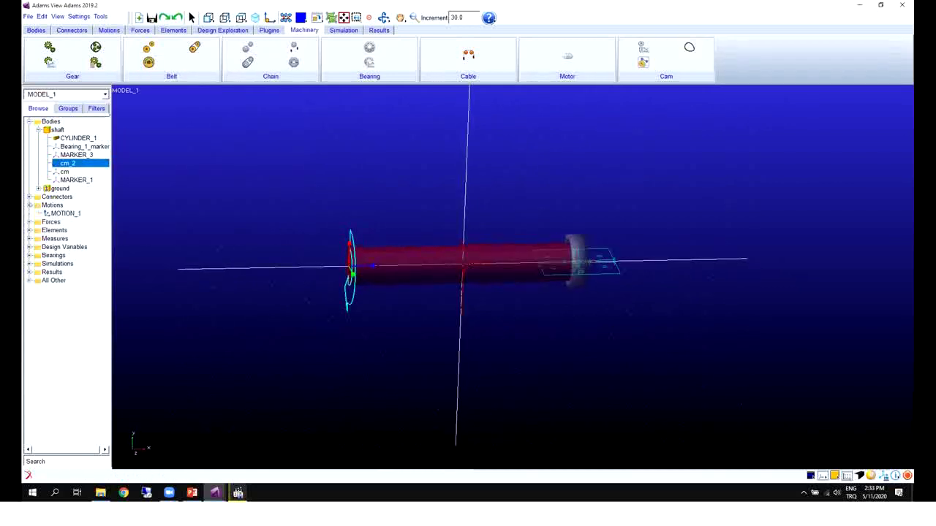
{"action": "double_click", "coordinate": [66, 212]}
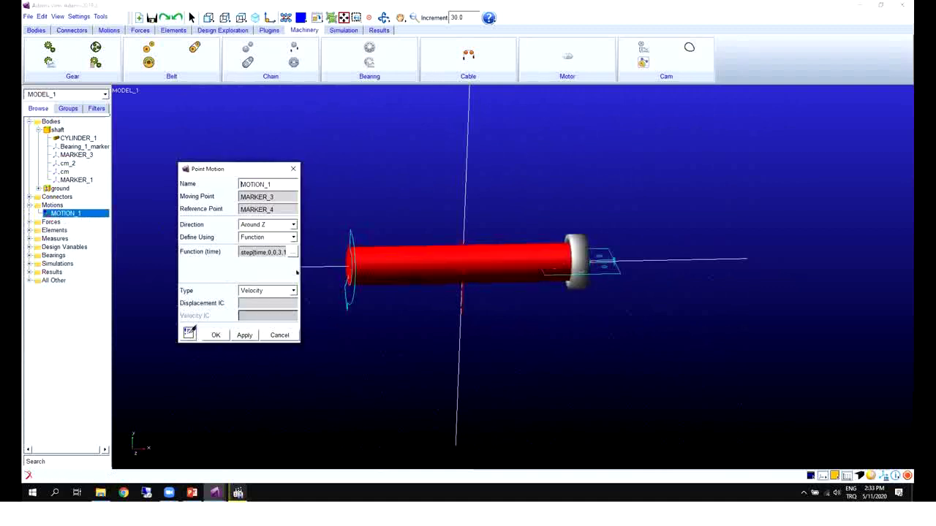
{"action": "left_click_drag", "start_coordinate": [299, 272], "coordinate": [391, 278]}
{"action": "left_click_drag", "start_coordinate": [277, 253], "coordinate": [305, 253]}
{"action": "left_click", "coordinate": [284, 252]}
{"action": "left_click", "coordinate": [304, 252]}
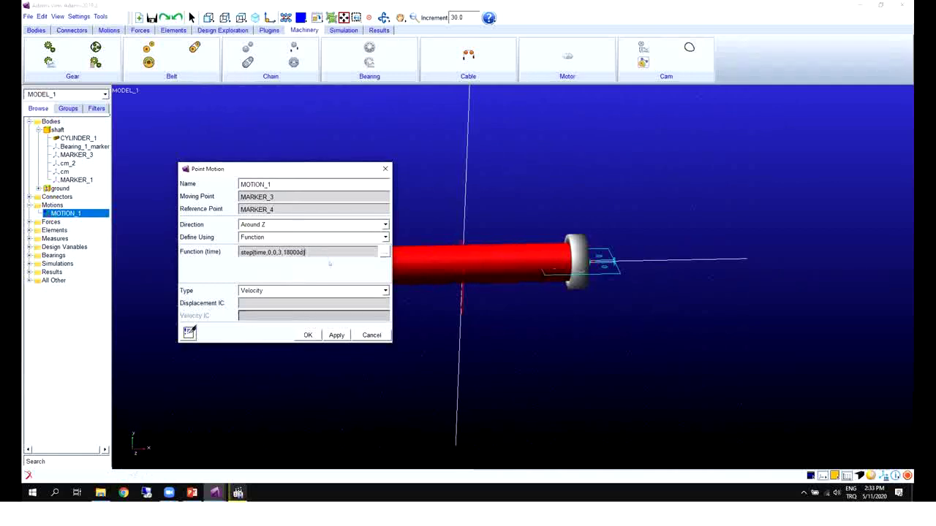
{"action": "left_click", "coordinate": [368, 335]}
{"action": "left_click", "coordinate": [371, 335]}
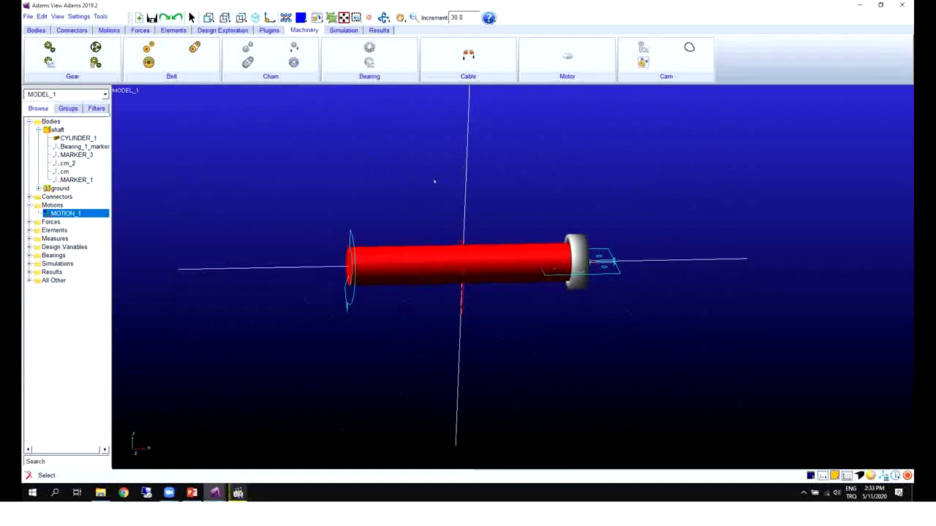
Open Bearing_1 at the end of the shaft for modification.
{"action": "key", "text": "shift+f"}
{"action": "key", "text": "t"}
{"action": "left_click_drag", "start_coordinate": [435, 214], "coordinate": [381, 207]}
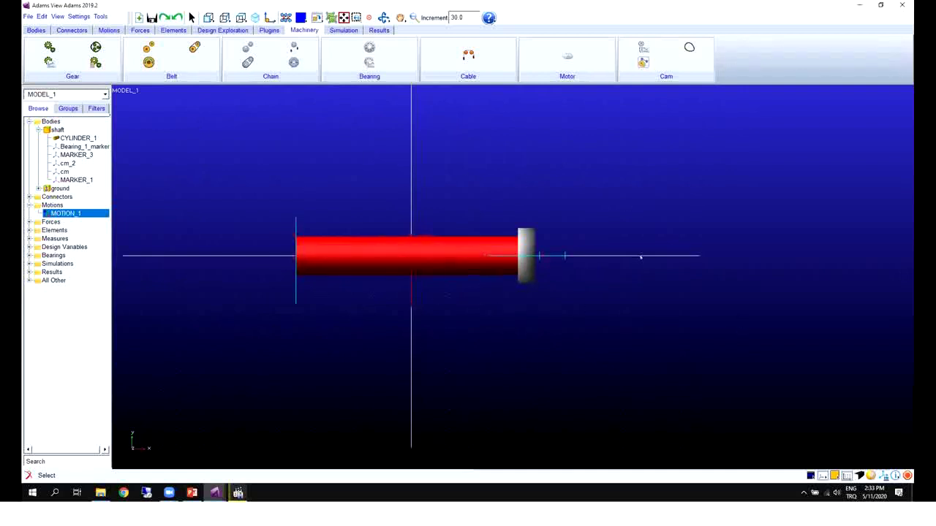
{"action": "key", "text": "r"}
{"action": "left_click_drag", "start_coordinate": [553, 204], "coordinate": [463, 228]}
{"action": "key", "text": "t"}
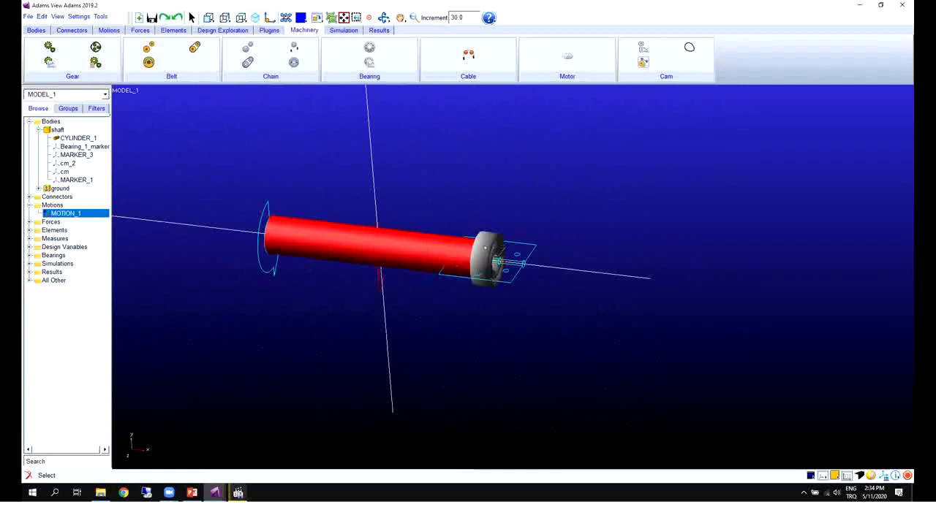
{"action": "right_click", "coordinate": [487, 249]}
{"action": "mouse_move", "coordinate": [541, 304]}
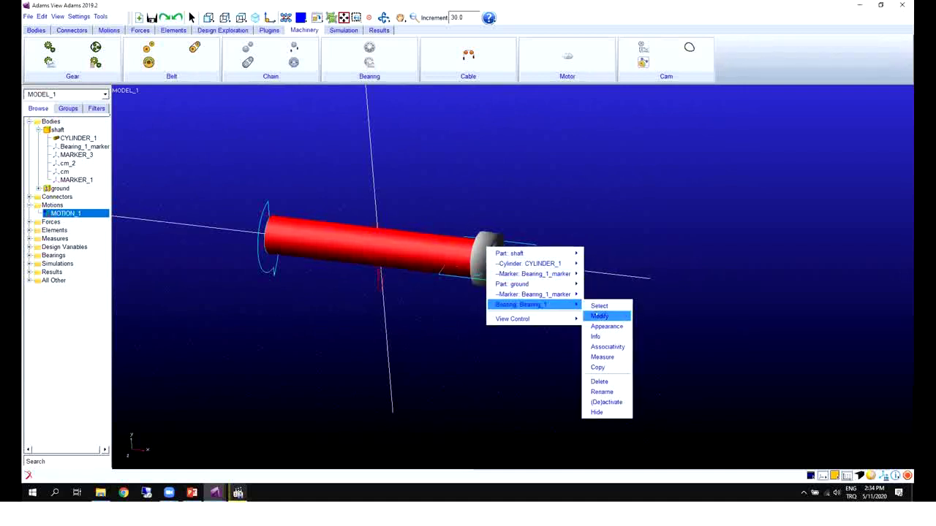
{"action": "left_click", "coordinate": [600, 316]}
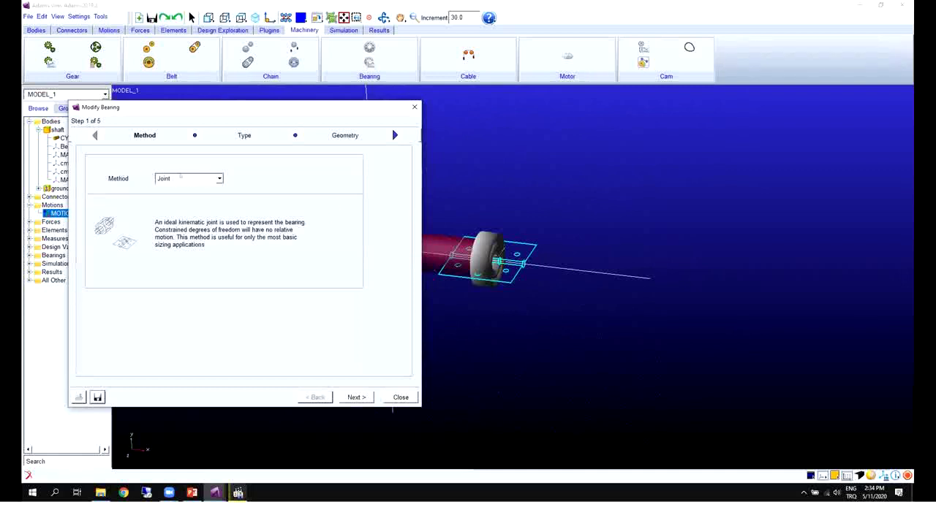
Preview the Compliant and Detailed methods for the bearing, and return the method to Joint.
{"action": "left_click", "coordinate": [195, 177]}
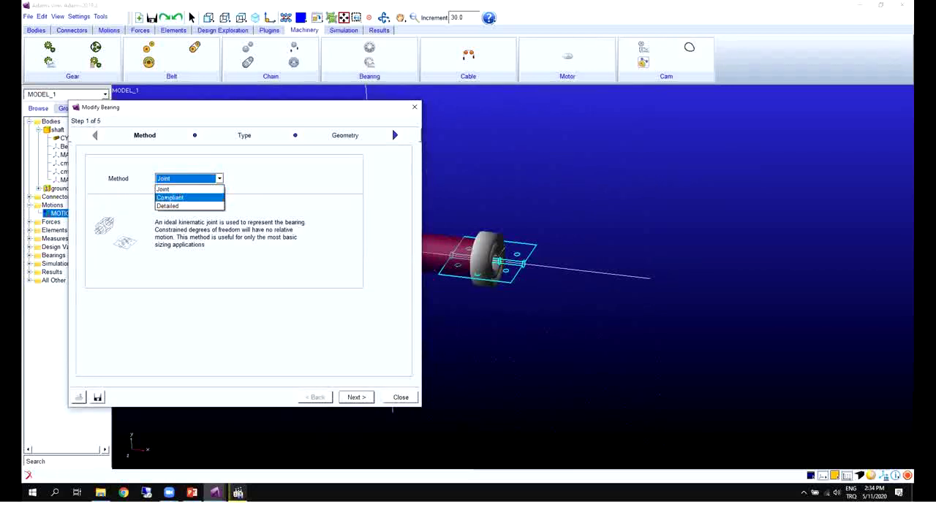
{"action": "left_click", "coordinate": [169, 197]}
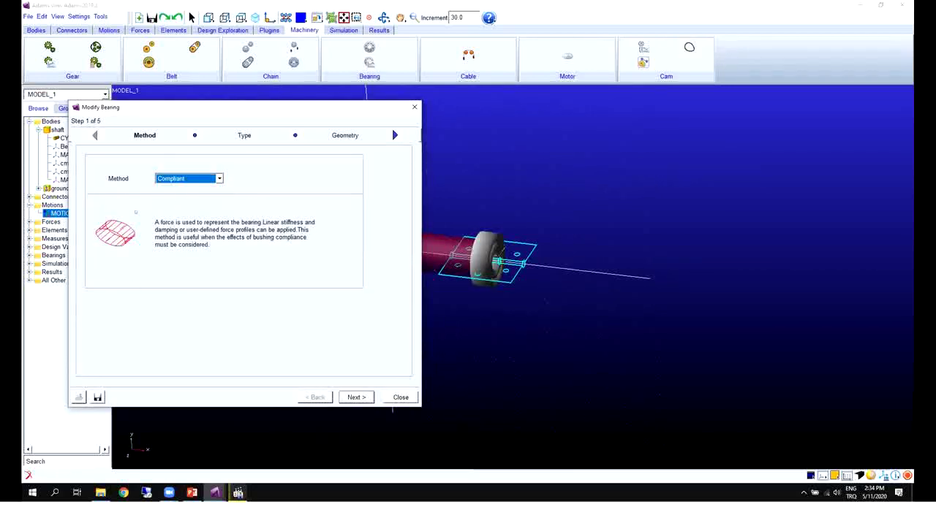
{"action": "left_click", "coordinate": [188, 179]}
{"action": "left_click", "coordinate": [165, 208]}
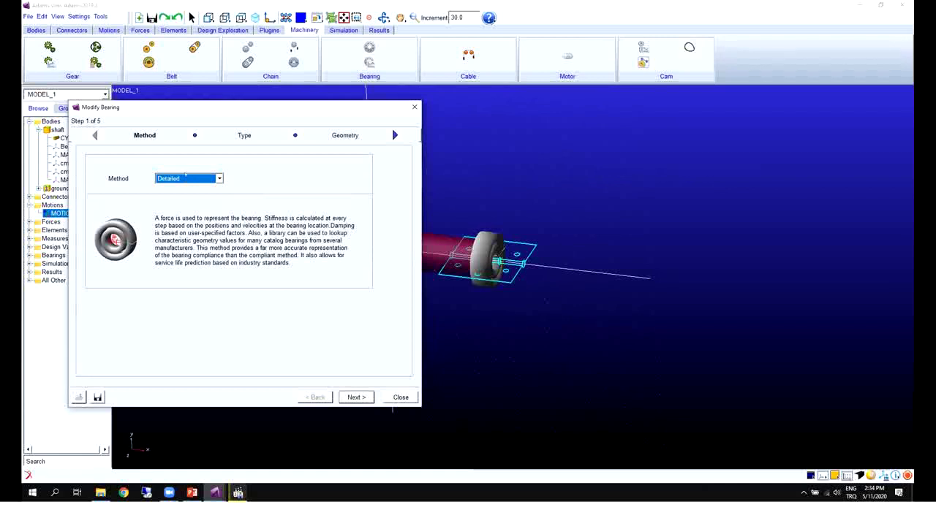
{"action": "scroll", "coordinate": [180, 179], "scroll_direction": "up", "scroll_amount": 2}
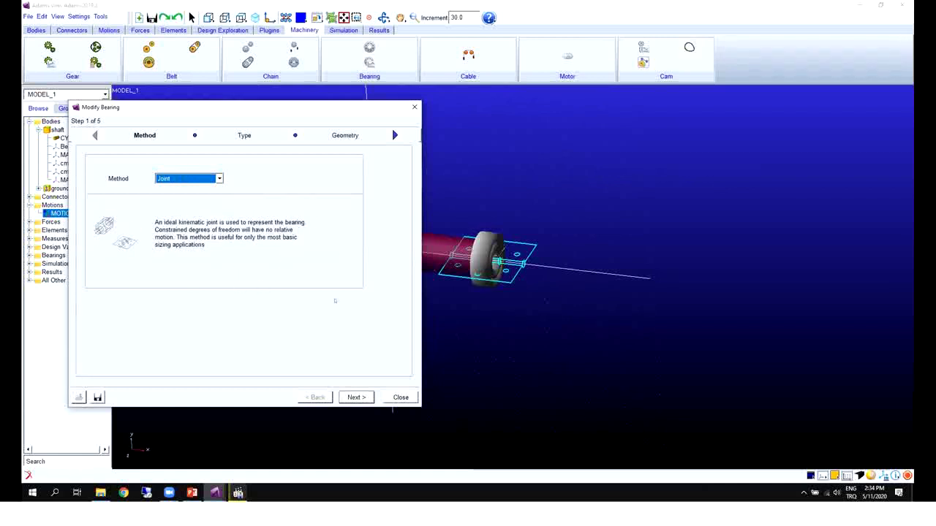
Change the joint-method bearing's type to Radial-Thrust, keep its geometry and connection settings, and finish the modification.
{"action": "left_click", "coordinate": [356, 397]}
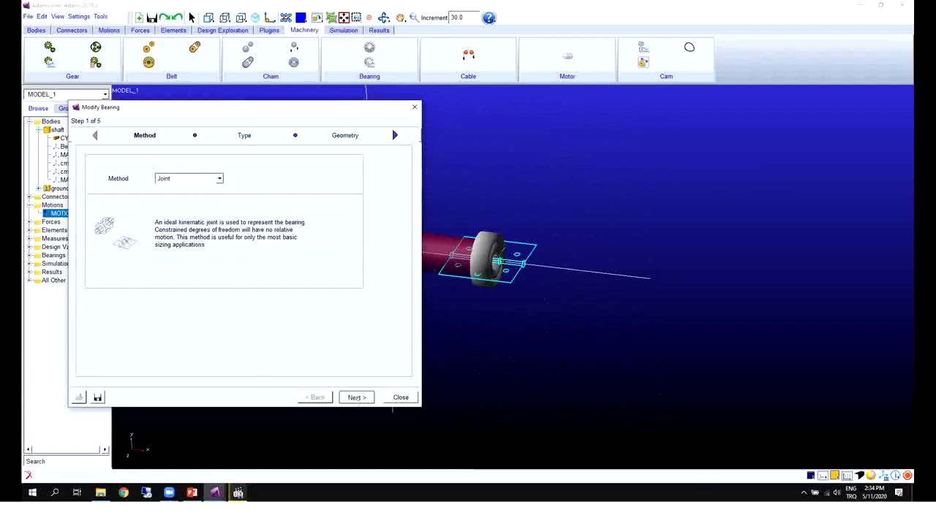
{"action": "left_click", "coordinate": [356, 397]}
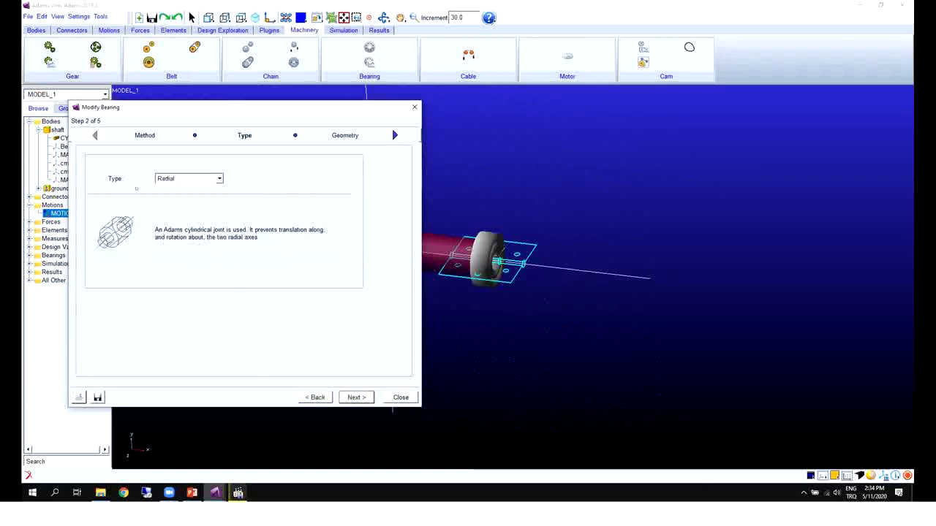
{"action": "left_click", "coordinate": [189, 179]}
{"action": "left_click", "coordinate": [172, 197]}
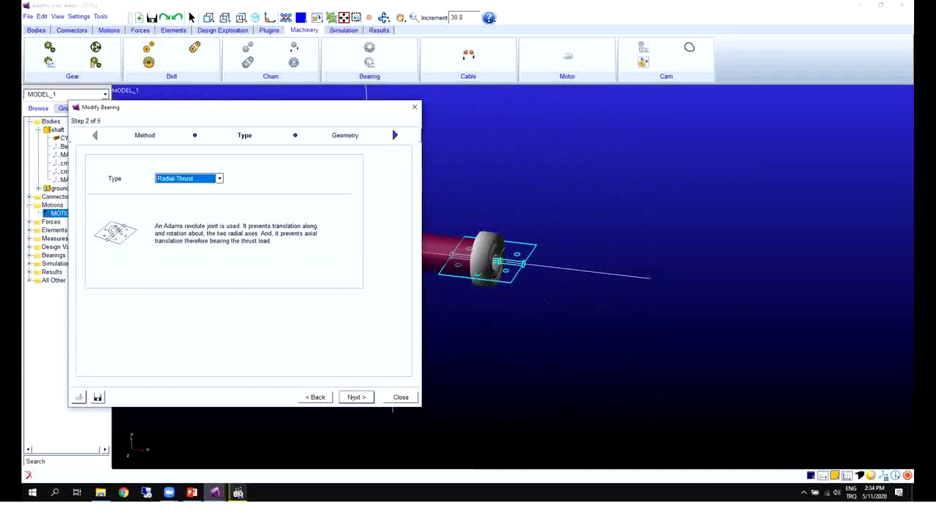
{"action": "left_click", "coordinate": [356, 397]}
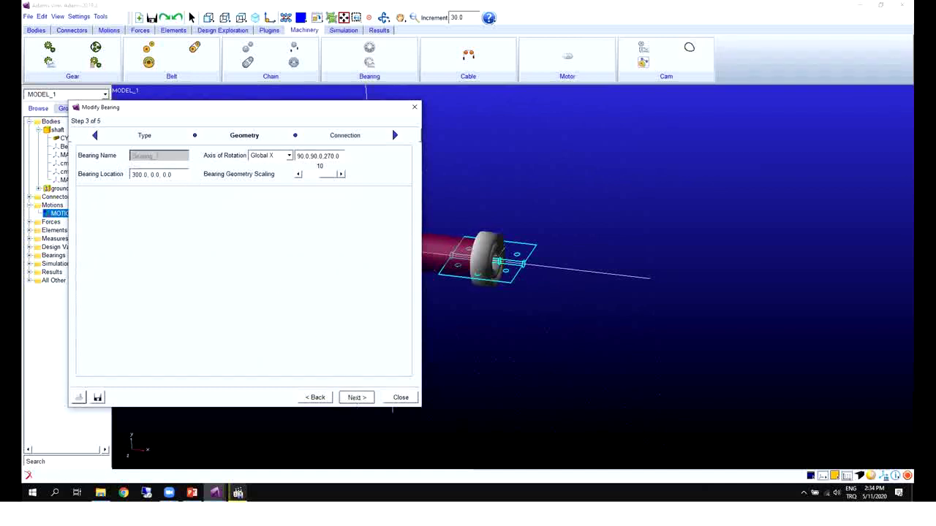
{"action": "left_click", "coordinate": [356, 397]}
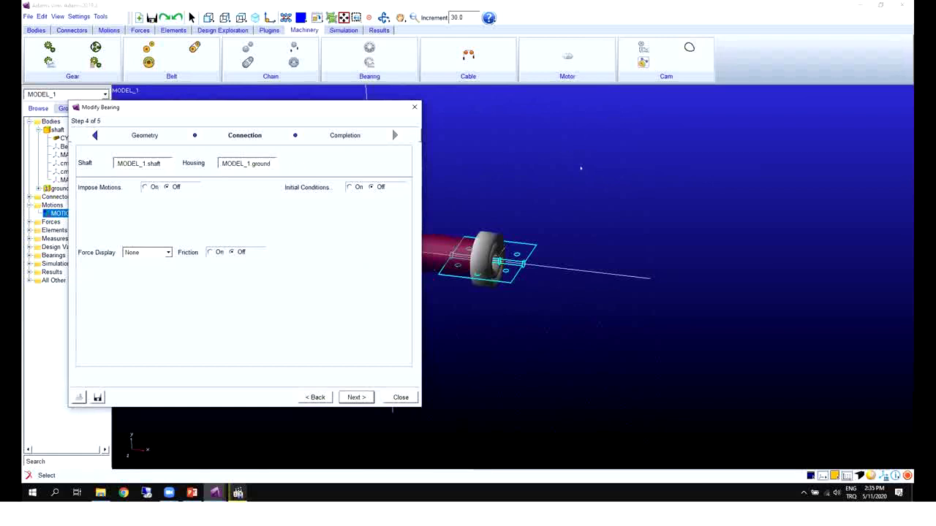
{"action": "left_click", "coordinate": [560, 189]}
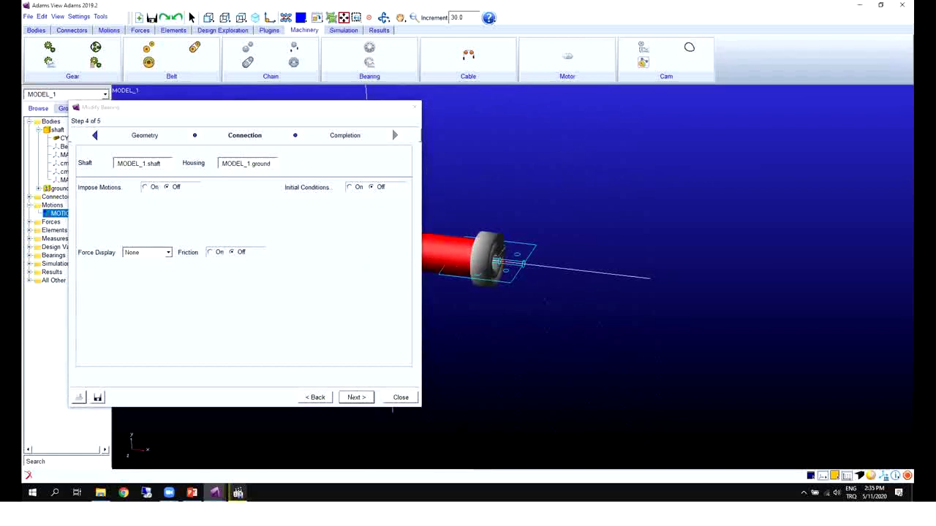
{"action": "left_click", "coordinate": [353, 397]}
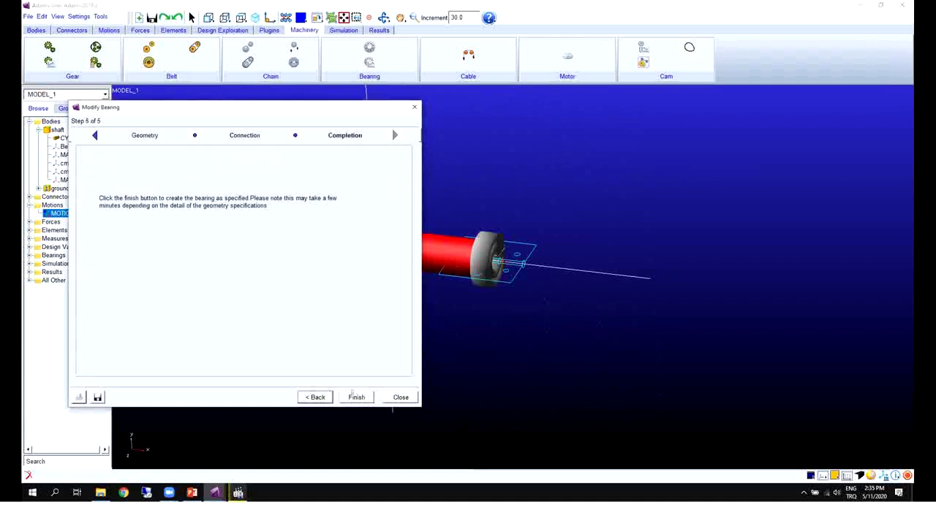
{"action": "left_click", "coordinate": [354, 397]}
Run an interactive simulation of the shaft model with the existing end time and step size.
{"action": "key", "text": "shift+f"}
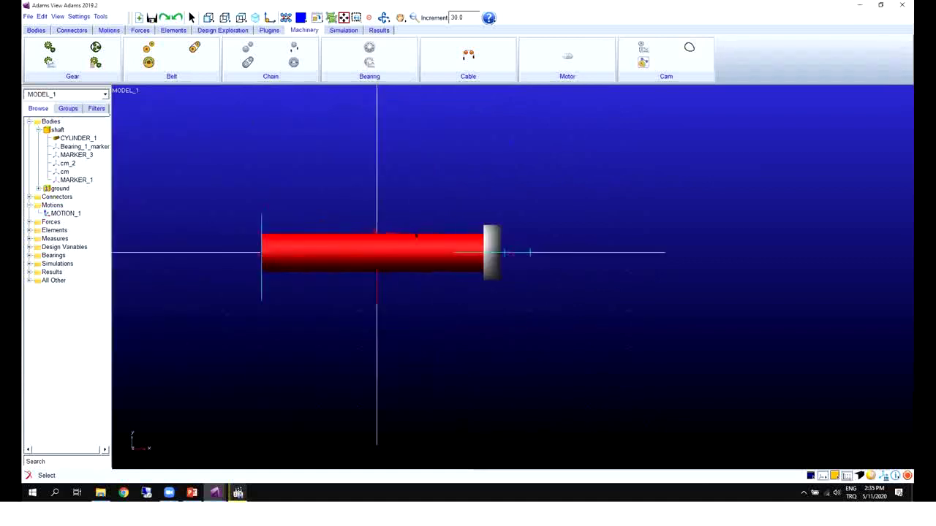
{"action": "key", "text": "t"}
{"action": "left_click_drag", "start_coordinate": [404, 187], "coordinate": [420, 181]}
{"action": "left_click", "coordinate": [343, 30]}
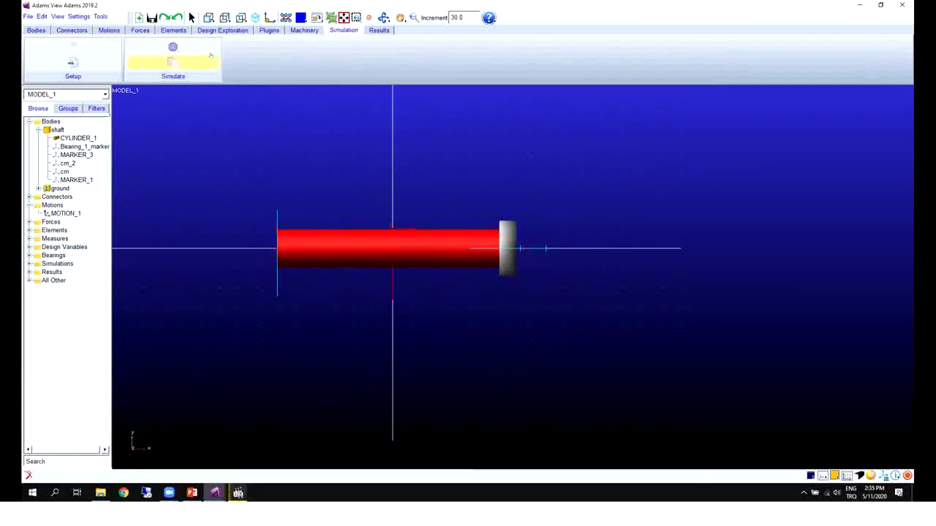
{"action": "left_click", "coordinate": [173, 53]}
{"action": "left_click_drag", "start_coordinate": [751, 46], "coordinate": [756, 77]}
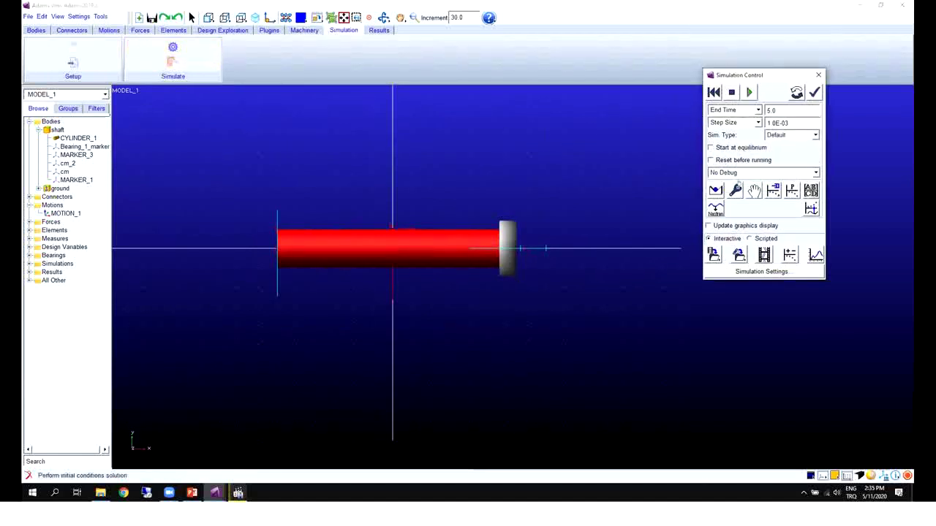
{"action": "left_click", "coordinate": [748, 92]}
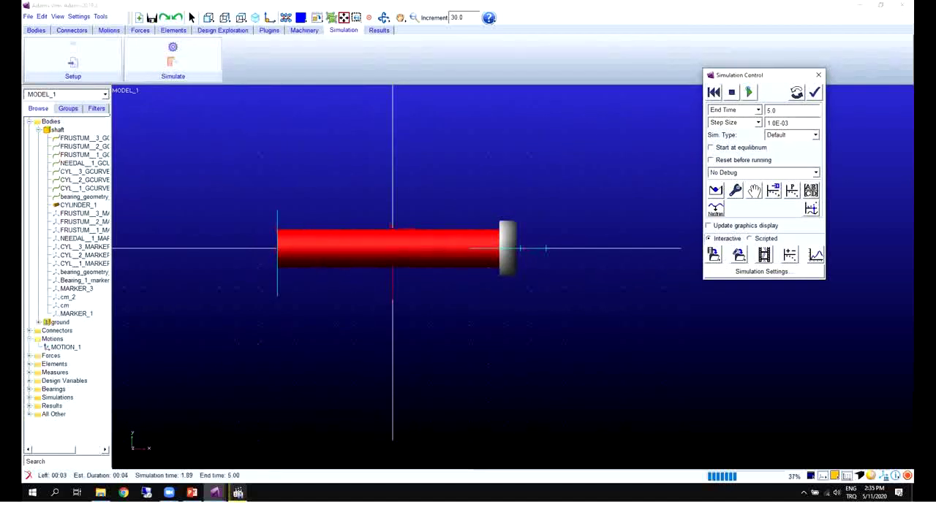
Play the animation of the last run with icons displayed.
{"action": "left_click", "coordinate": [764, 255]}
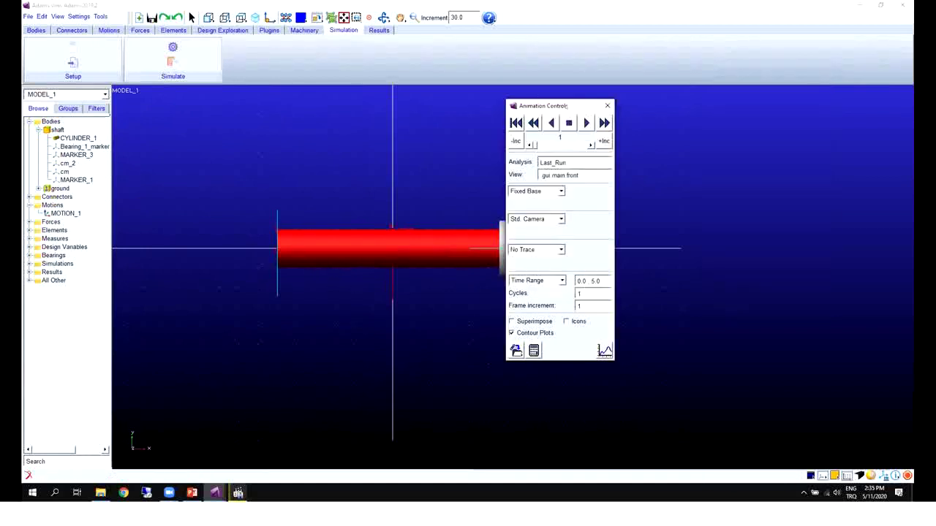
{"action": "left_click_drag", "start_coordinate": [586, 107], "coordinate": [835, 122]}
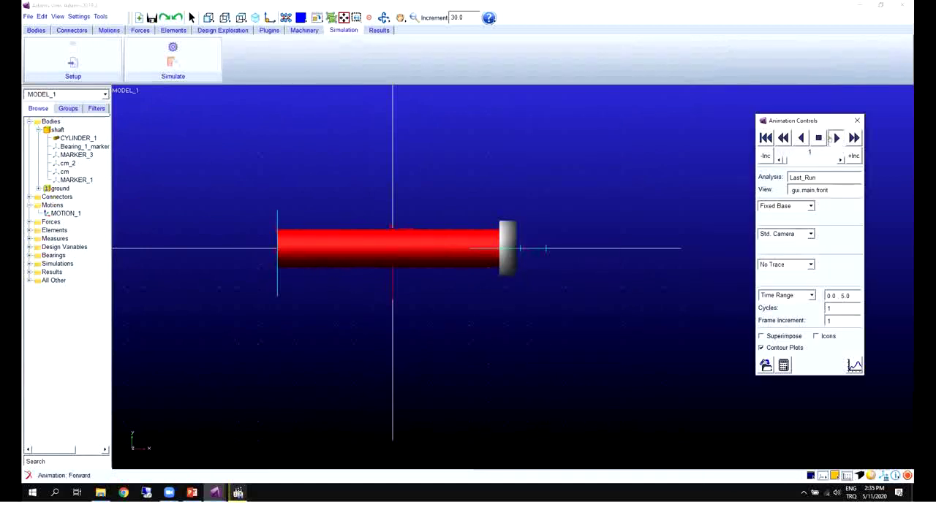
{"action": "left_click", "coordinate": [834, 137]}
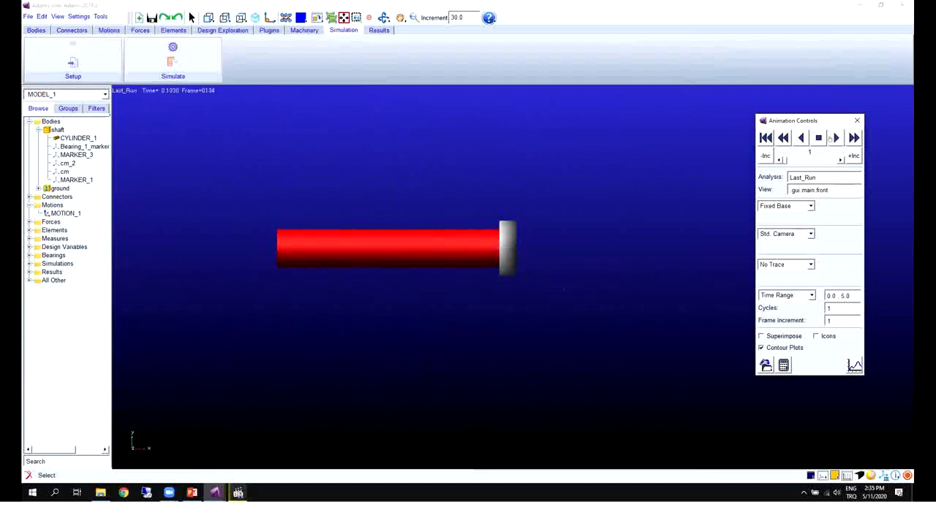
{"action": "left_click", "coordinate": [827, 338]}
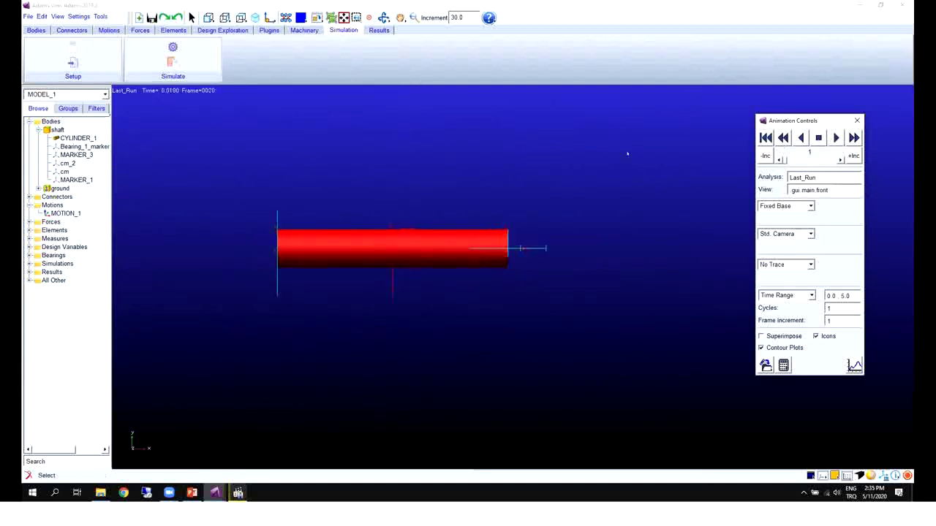
Rotate the view to an angled perspective to watch the shaft animation, and close the animation controls.
{"action": "key", "text": "r"}
{"action": "left_click_drag", "start_coordinate": [470, 189], "coordinate": [472, 204]}
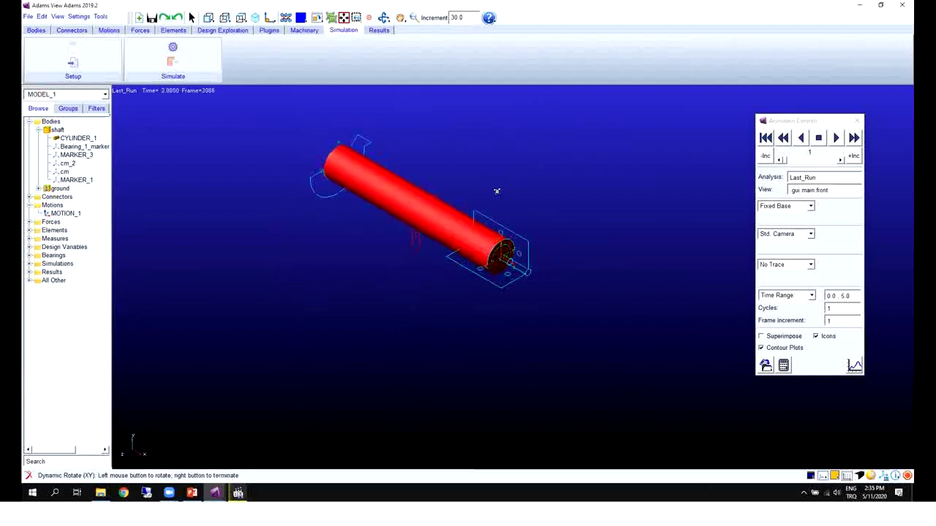
{"action": "right_click", "coordinate": [496, 191]}
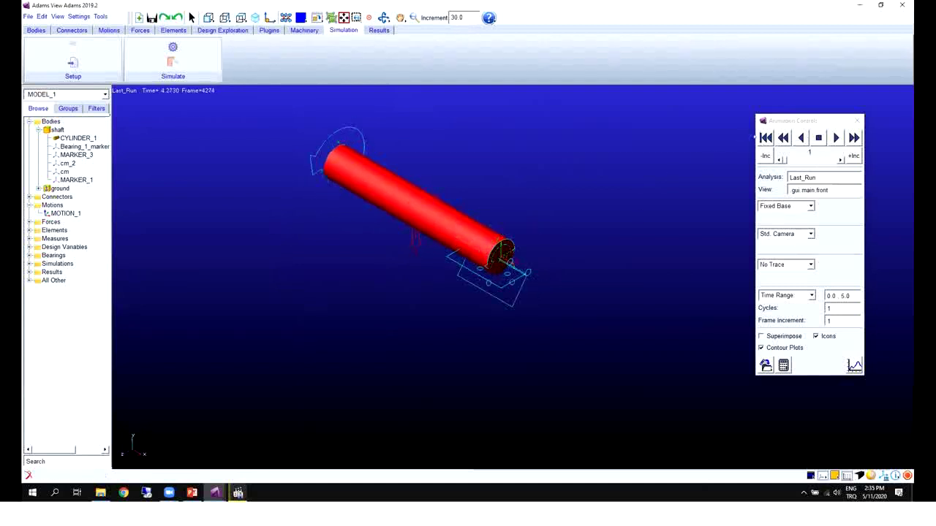
{"action": "left_click", "coordinate": [858, 121]}
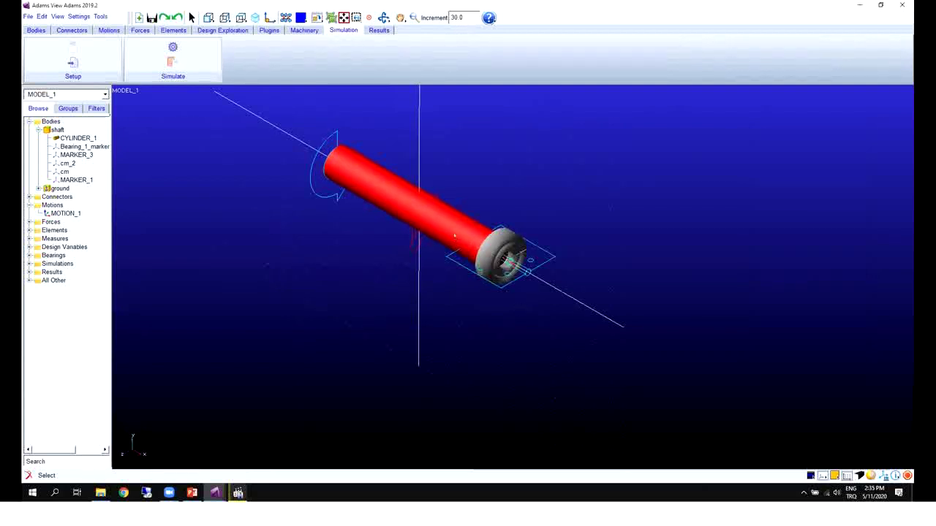
Open the PostProcessor for the last run and select the Bearing_1 request.
{"action": "left_click", "coordinate": [379, 31]}
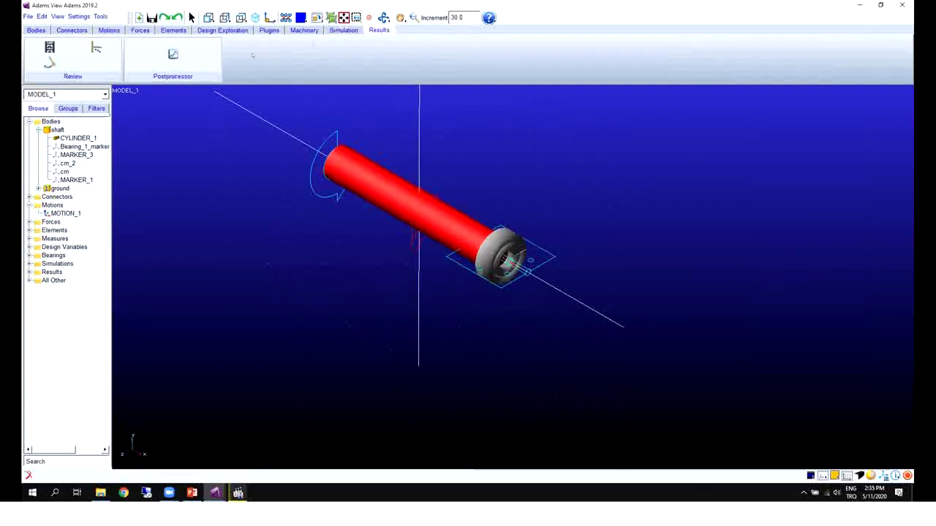
{"action": "left_click", "coordinate": [181, 63]}
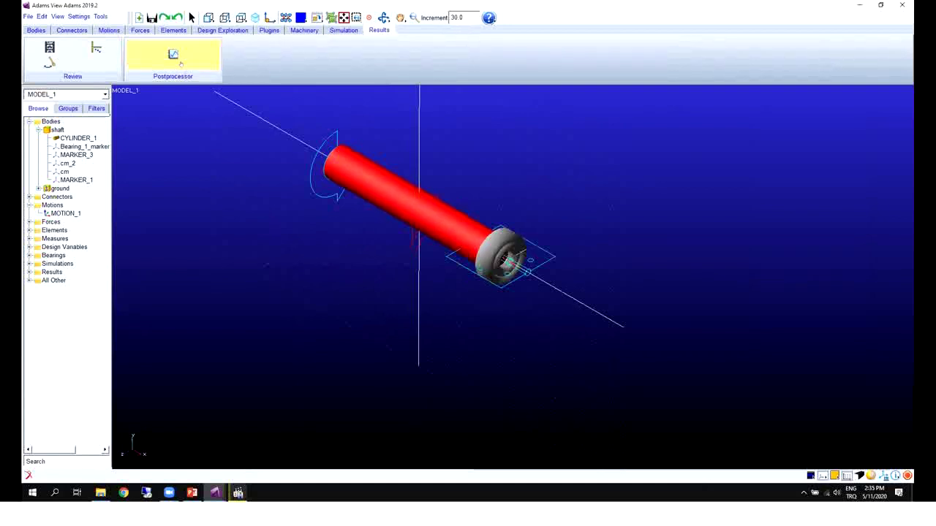
{"action": "left_click", "coordinate": [173, 59]}
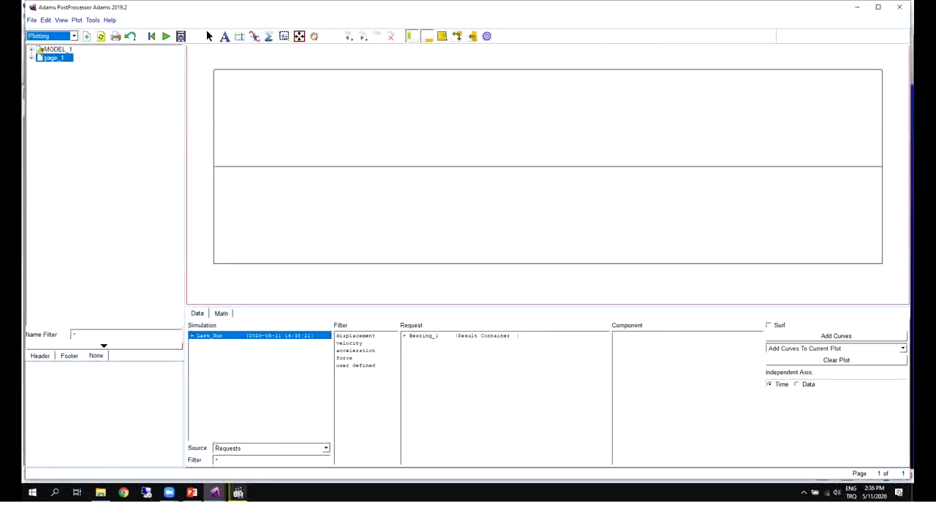
{"action": "left_click", "coordinate": [431, 336]}
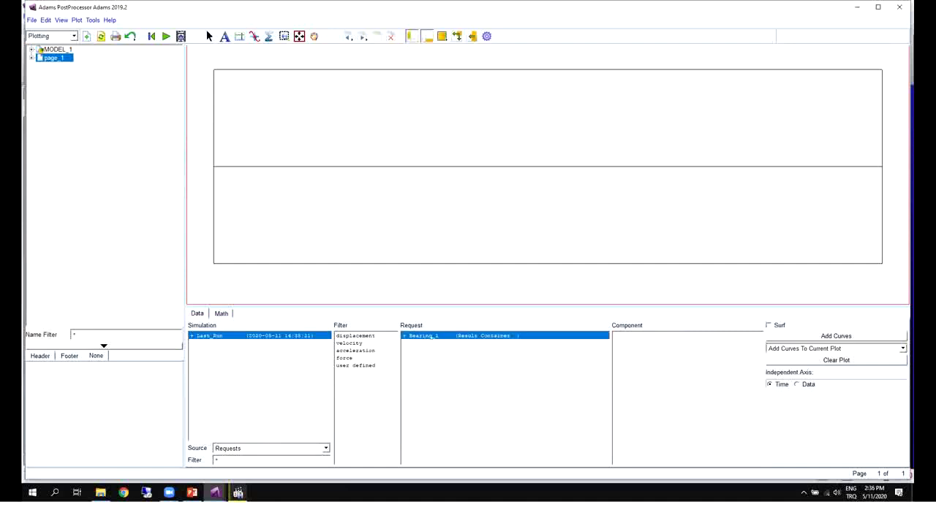
Switch to Adams View to check which measures the shaft model has, and return to the PostProcessor.
{"action": "left_click", "coordinate": [215, 493]}
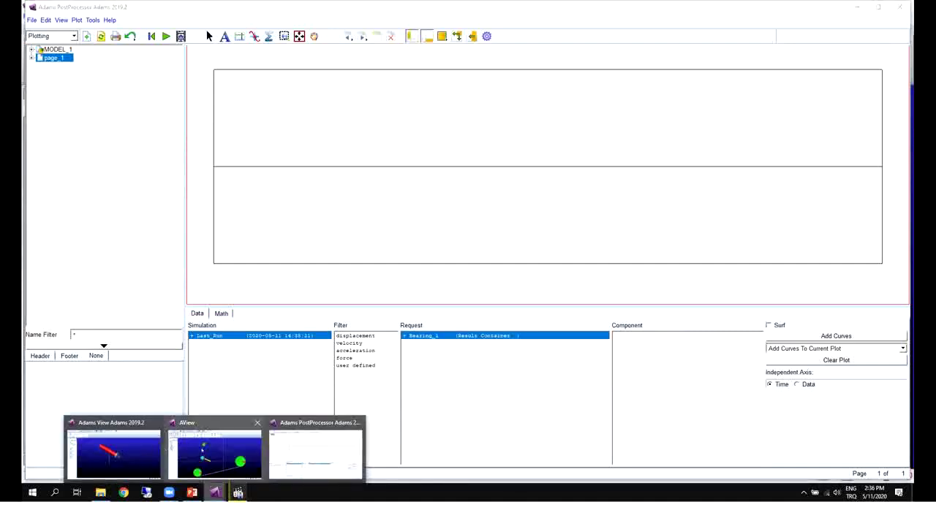
{"action": "left_click", "coordinate": [114, 453]}
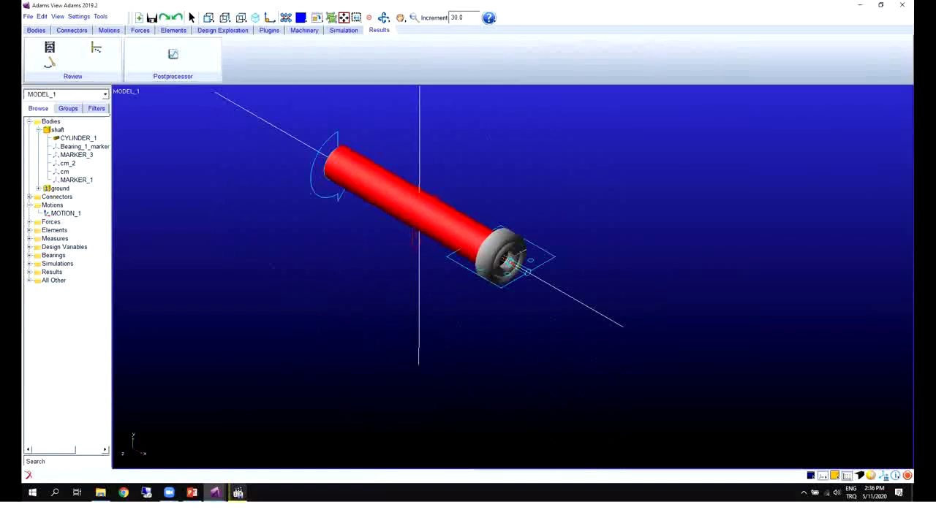
{"action": "left_click", "coordinate": [30, 239]}
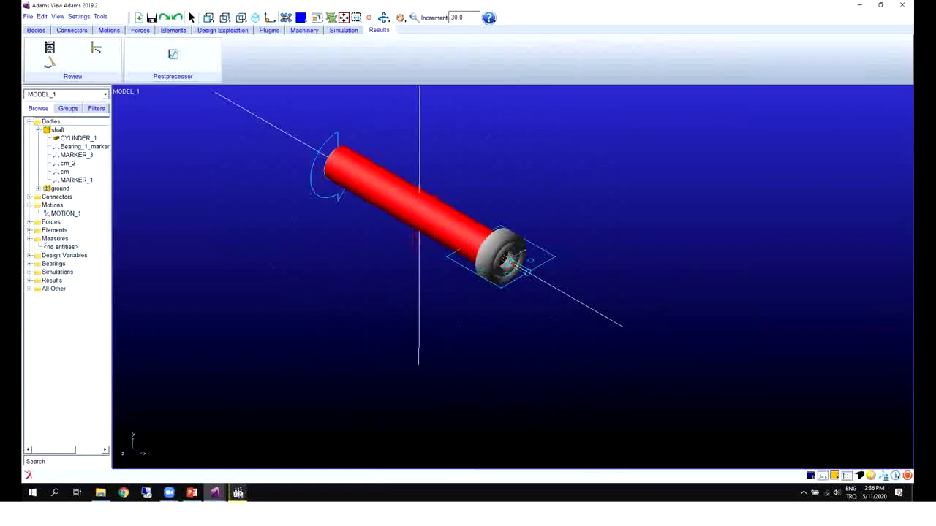
{"action": "left_click", "coordinate": [29, 238]}
{"action": "left_click", "coordinate": [215, 492]}
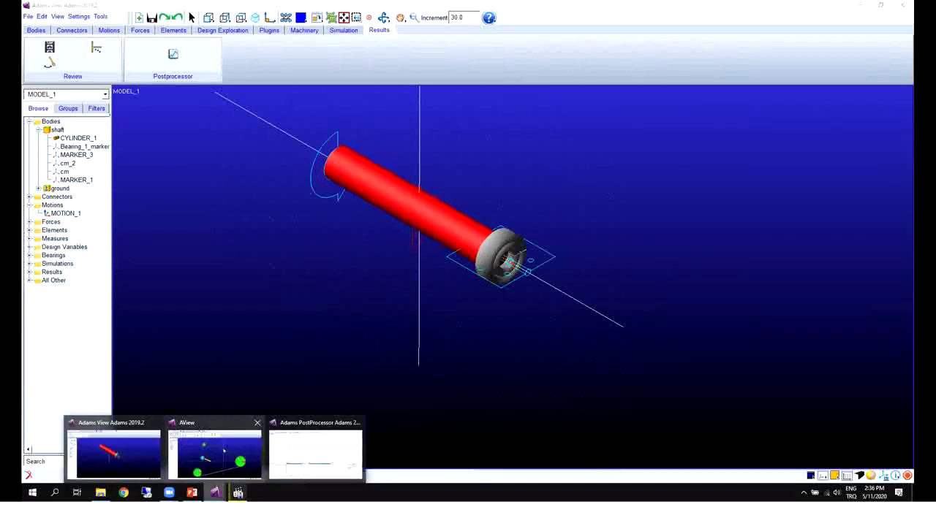
{"action": "left_click", "coordinate": [315, 453]}
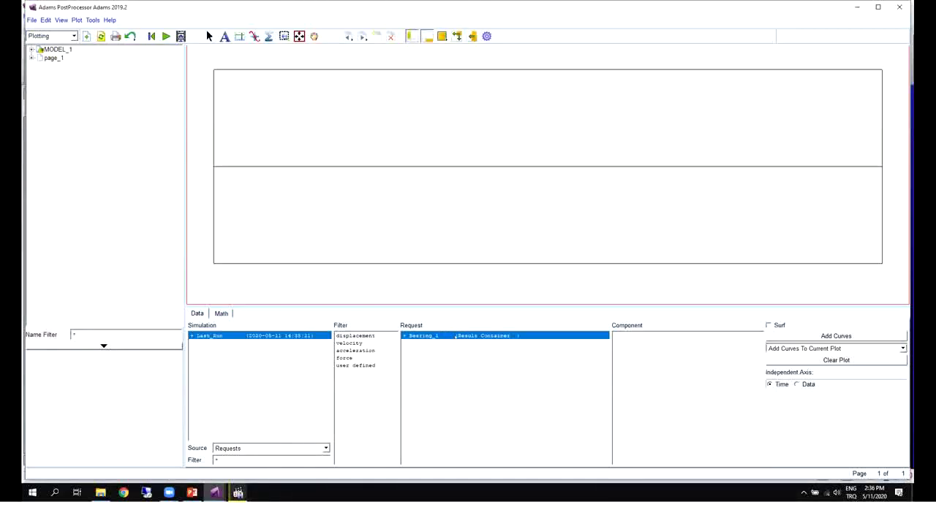
Plot the Radial_x component of the Bearing_1 bearing forces over time with Surf enabled.
{"action": "double_click", "coordinate": [455, 336]}
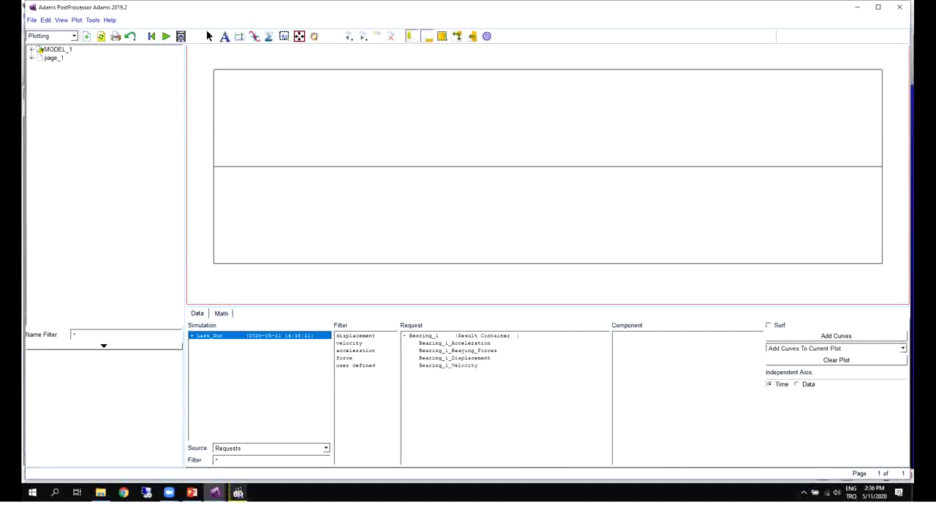
{"action": "left_click", "coordinate": [433, 359]}
{"action": "left_click", "coordinate": [464, 351]}
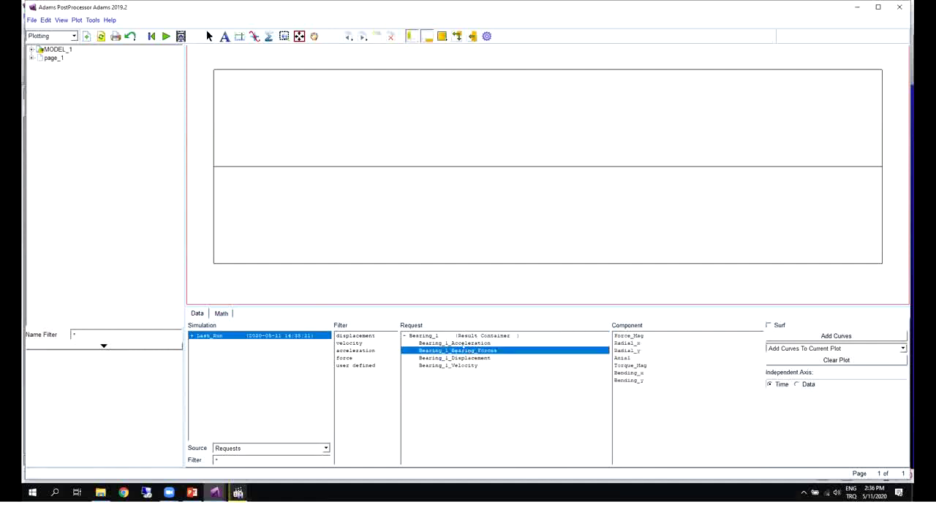
{"action": "left_click", "coordinate": [767, 325]}
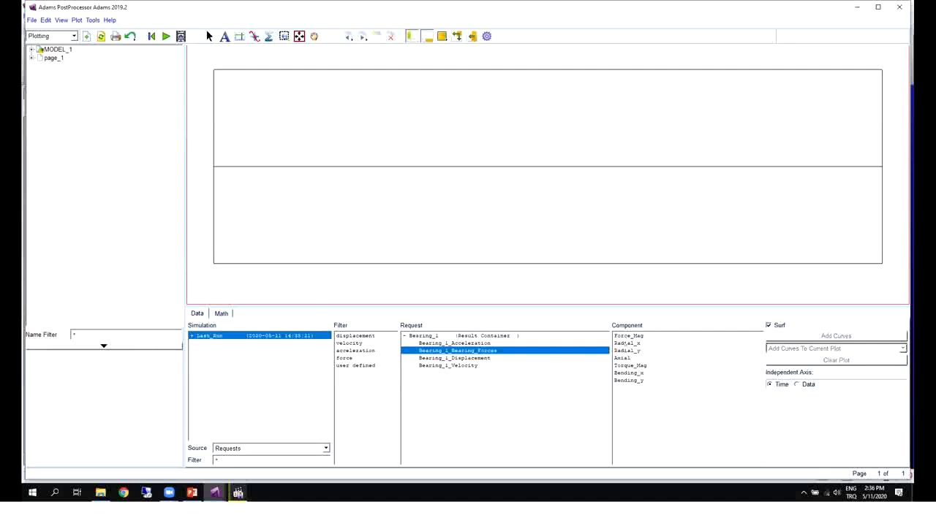
{"action": "left_click", "coordinate": [625, 343]}
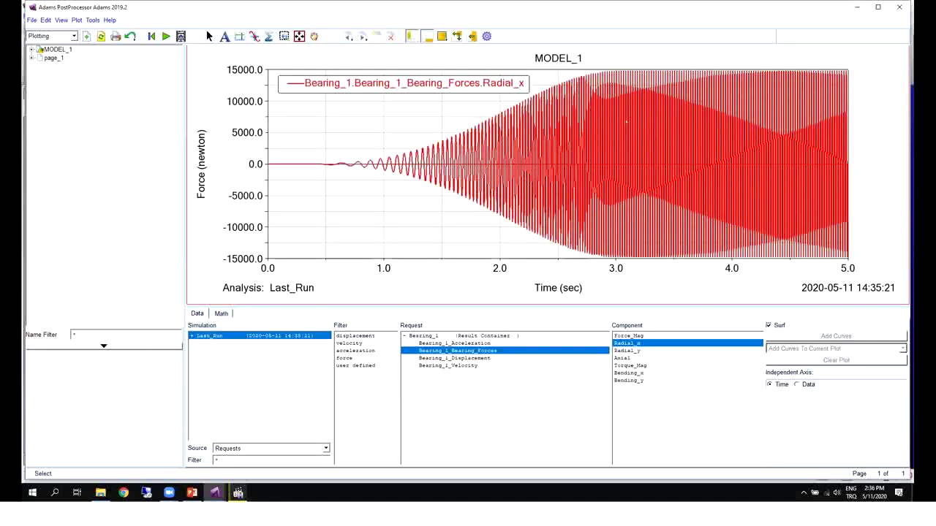
Review the Radial_y, Bending_x and Bending_y bearing force curves, and compare Radial_x with Radial_y again.
{"action": "left_click", "coordinate": [637, 351]}
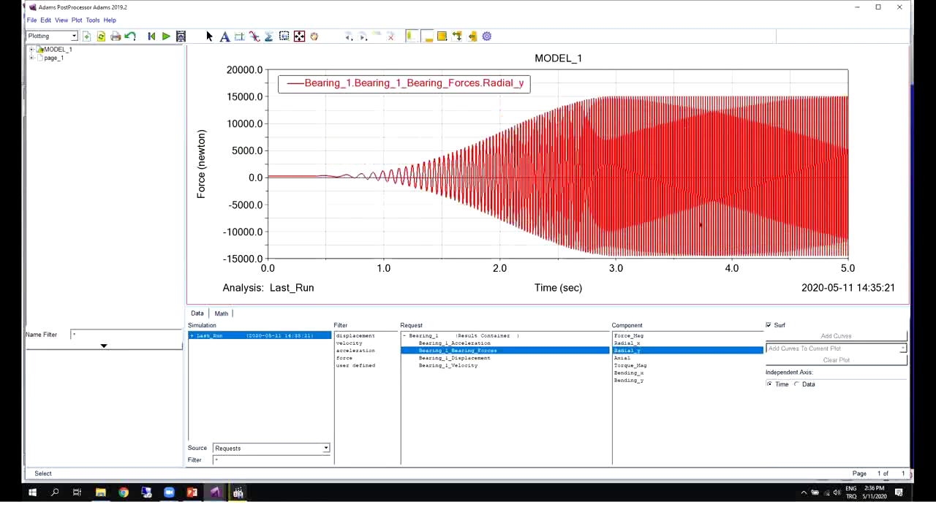
{"action": "left_click", "coordinate": [629, 373]}
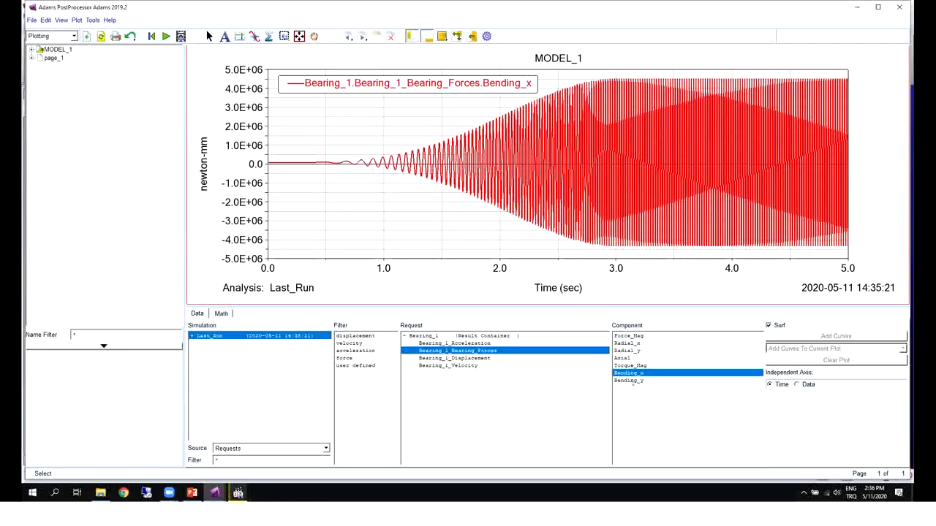
{"action": "left_click", "coordinate": [629, 380]}
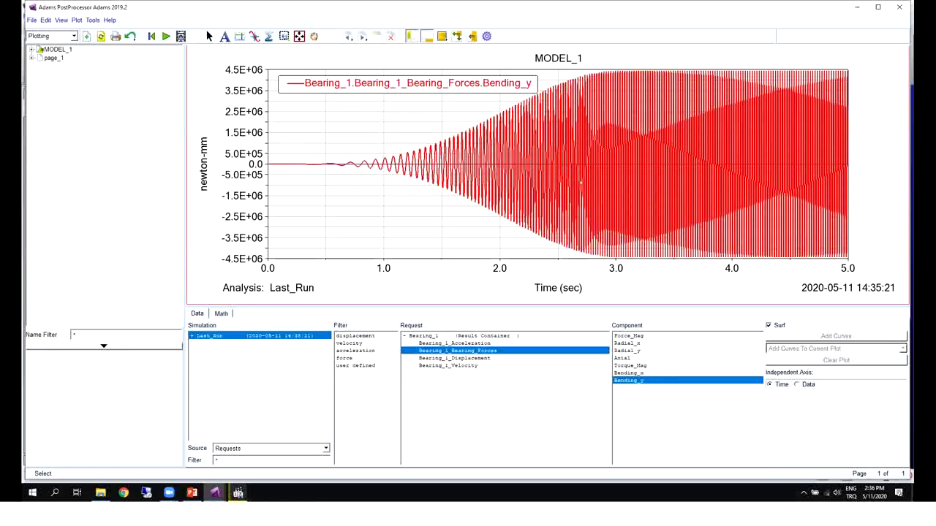
{"action": "left_click", "coordinate": [626, 343]}
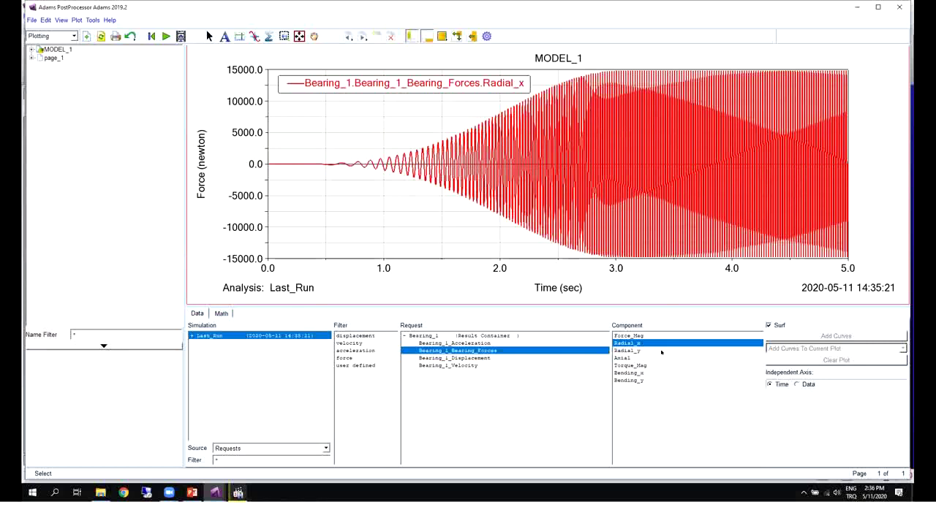
{"action": "left_click", "coordinate": [628, 351]}
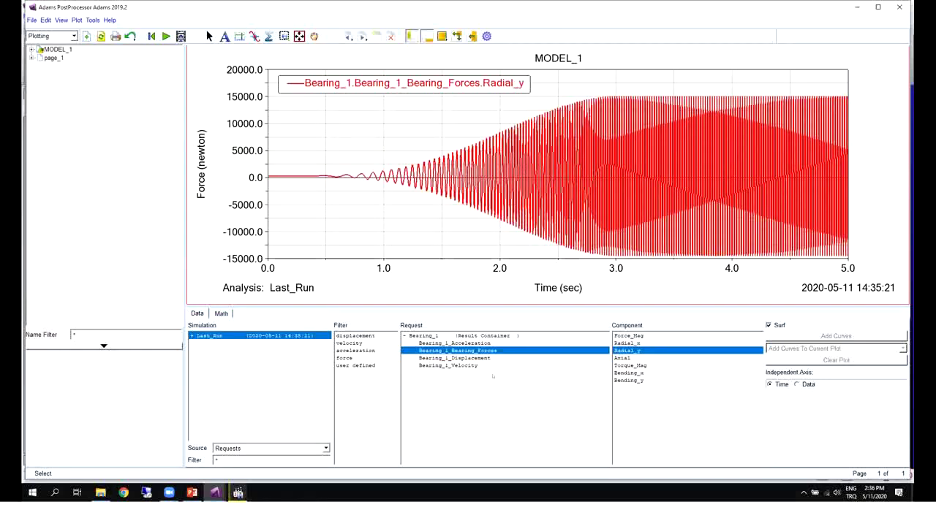
Set the plot data source to Objects, and check the motion on the shaft model in Adams View before returning to the PostProcessor.
{"action": "scroll", "coordinate": [313, 448], "scroll_direction": "up", "scroll_amount": 1}
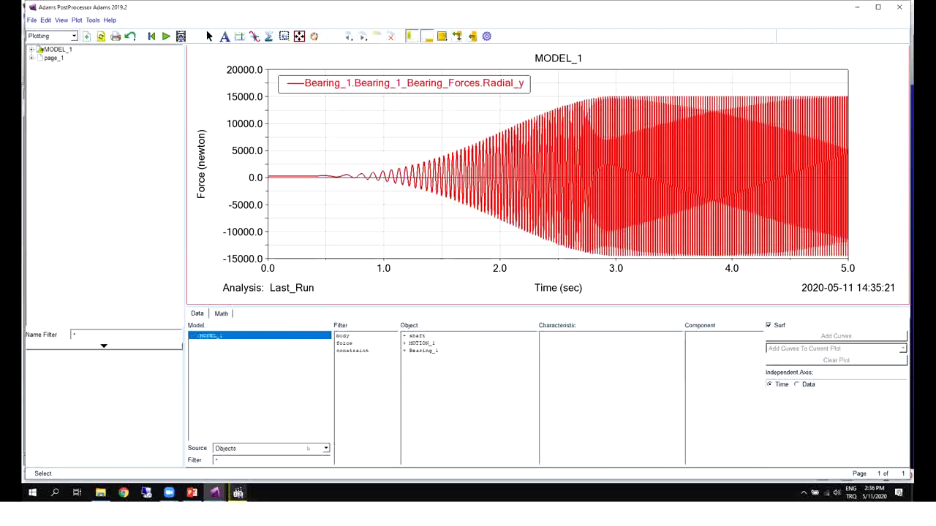
{"action": "mouse_move", "coordinate": [215, 492]}
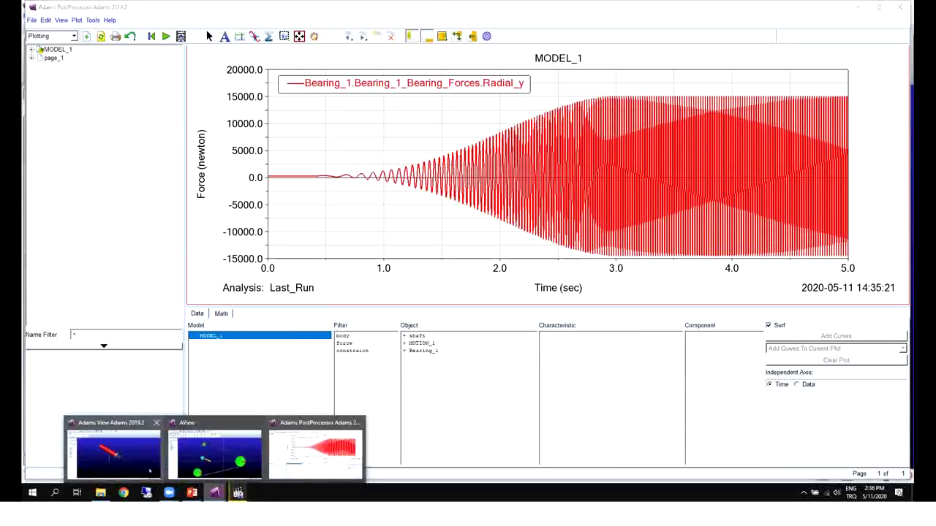
{"action": "left_click", "coordinate": [127, 458]}
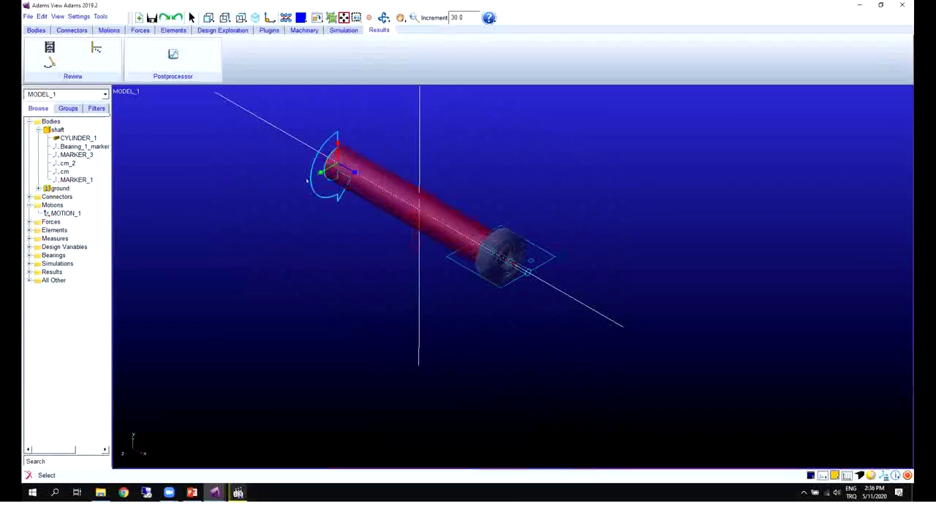
{"action": "mouse_move", "coordinate": [215, 492]}
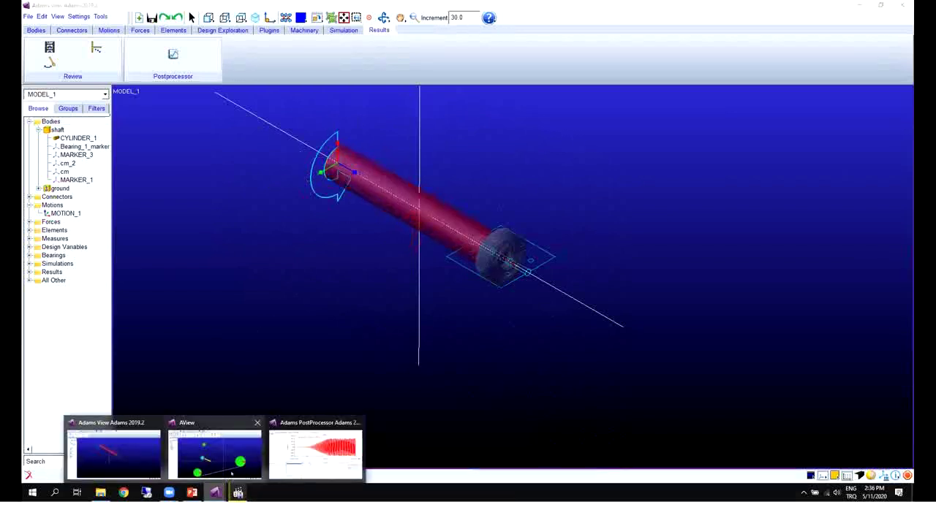
{"action": "mouse_move", "coordinate": [314, 450]}
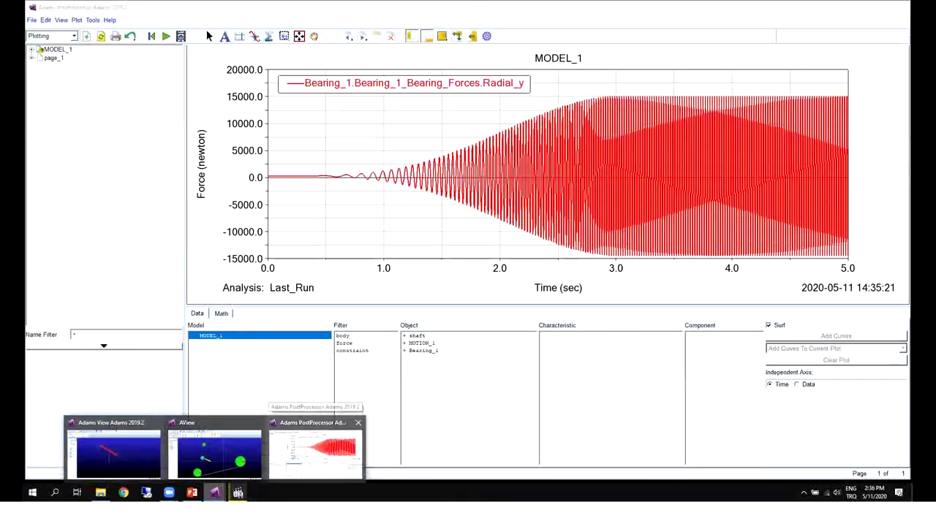
{"action": "left_click", "coordinate": [296, 458]}
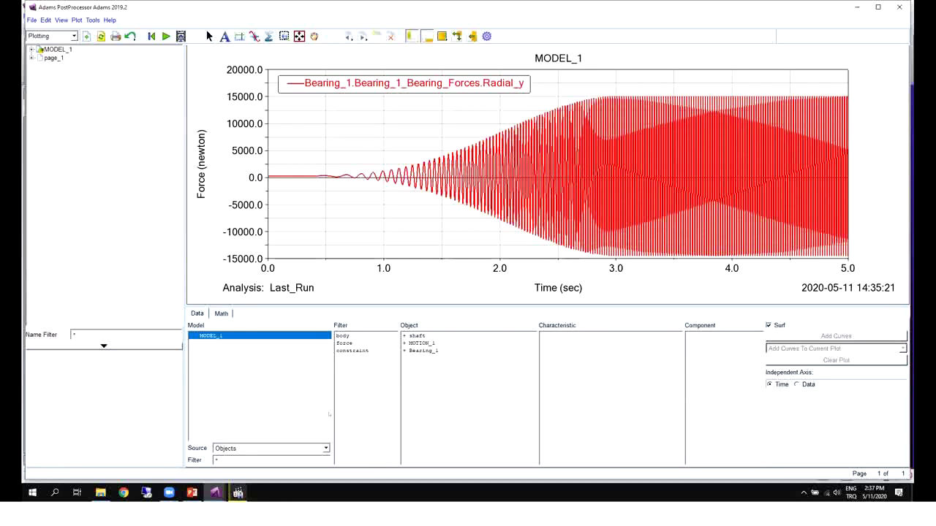
Plot the X element torque and the power consumption of MOTION_1, and close the PostProcessor.
{"action": "left_click", "coordinate": [432, 344]}
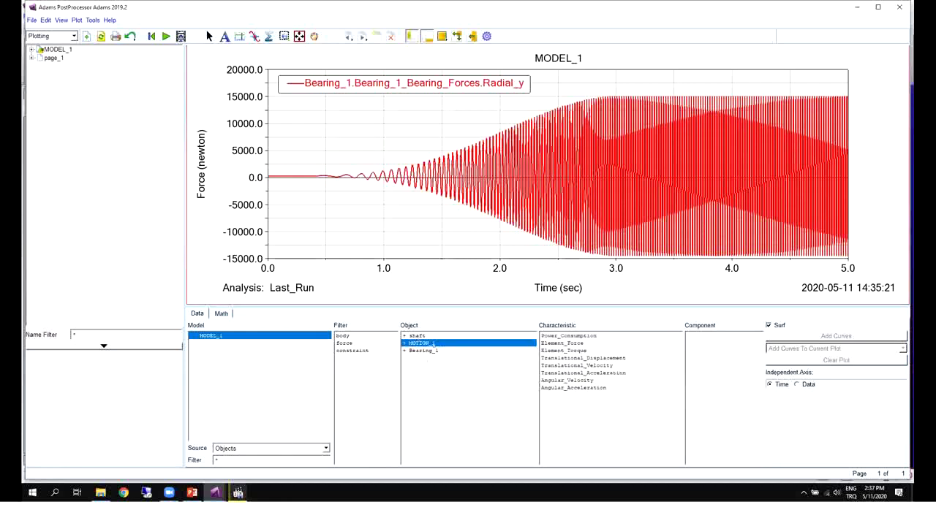
{"action": "left_click", "coordinate": [565, 351]}
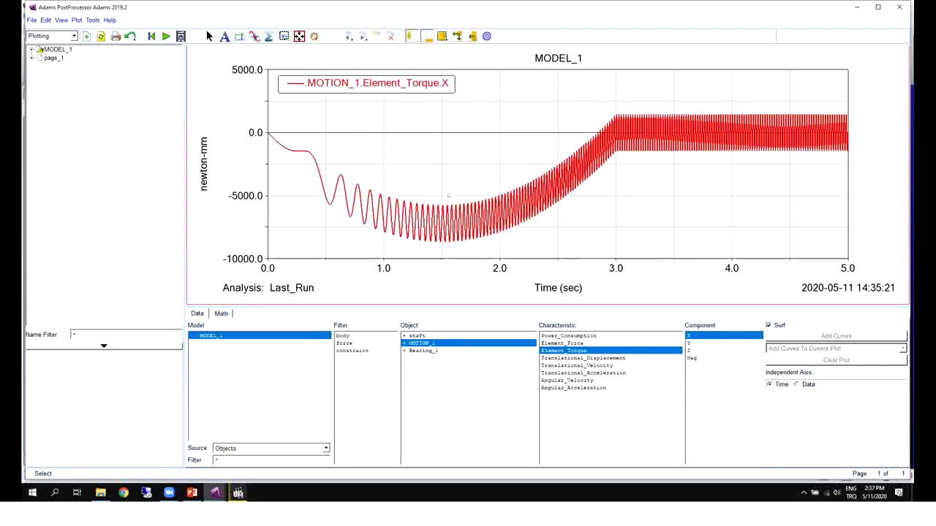
{"action": "left_click", "coordinate": [568, 336]}
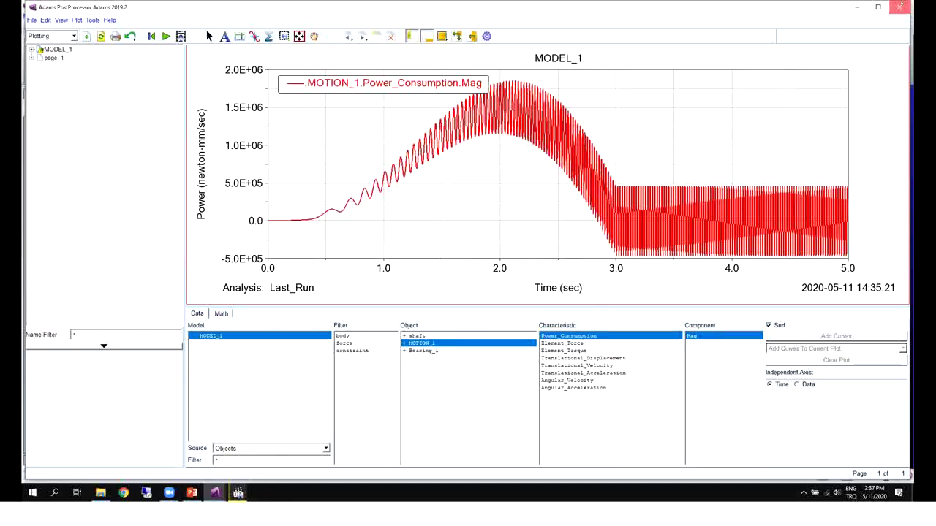
{"action": "left_click", "coordinate": [900, 6]}
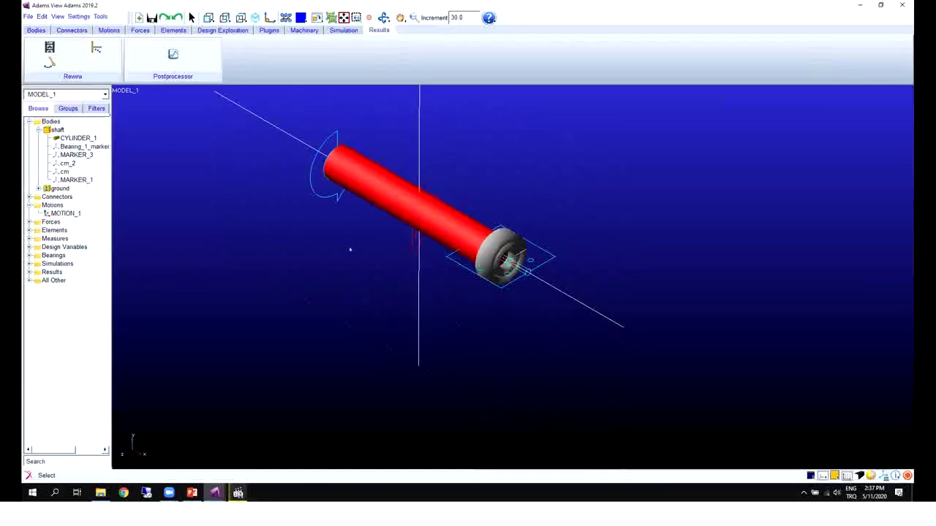
Return the shaft model to the front view, minimize its window, and switch to the Adams View session with the belt system.
{"action": "key", "text": "shift+f"}
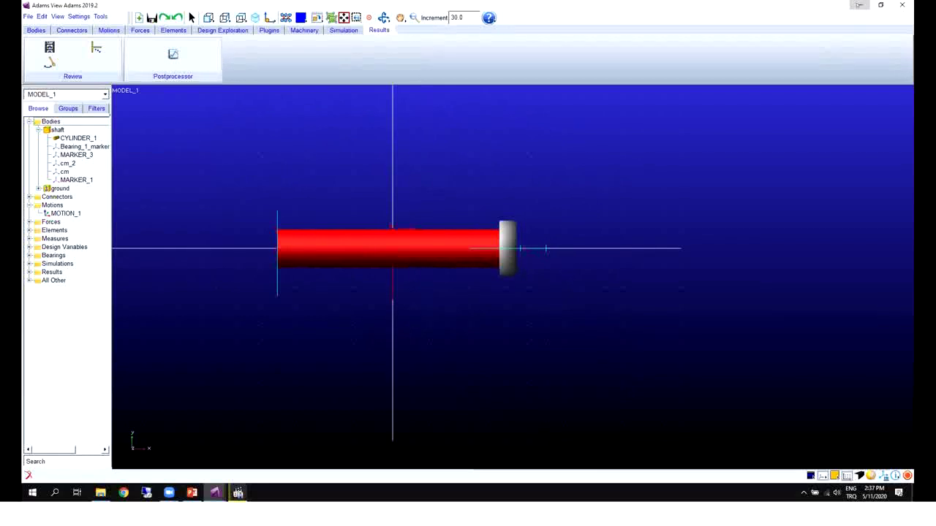
{"action": "left_click", "coordinate": [860, 6]}
{"action": "mouse_move", "coordinate": [215, 491]}
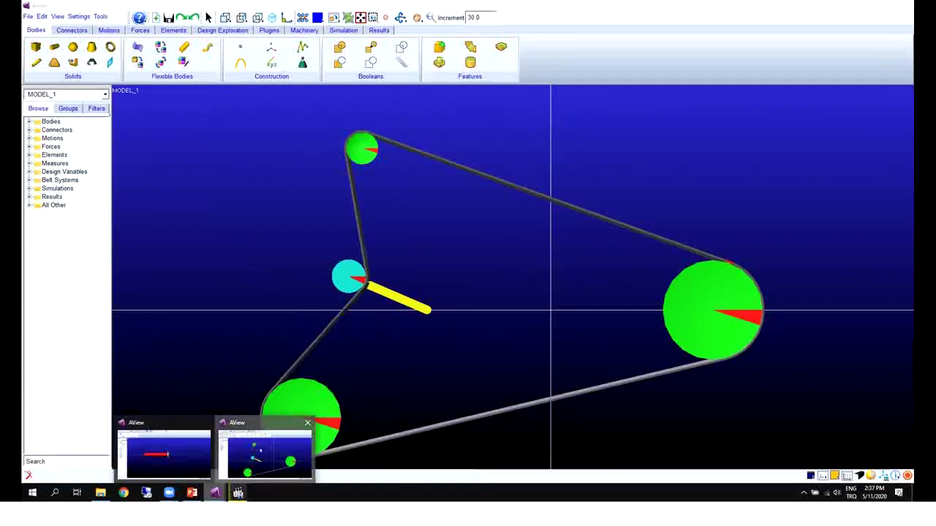
{"action": "left_click", "coordinate": [259, 433]}
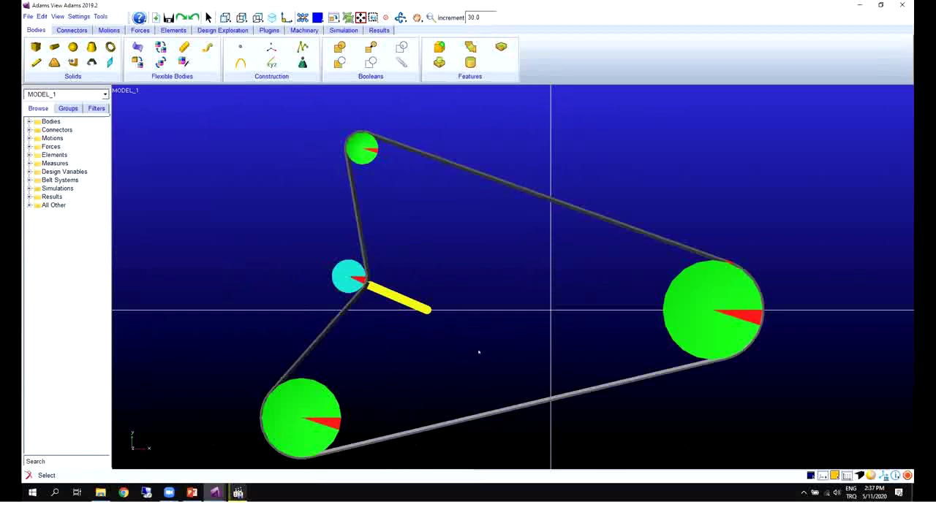
Examine the completed belt system from several viewing angles, and return it to the front view.
{"action": "key", "text": "z"}
{"action": "left_click_drag", "start_coordinate": [481, 311], "coordinate": [485, 337]}
{"action": "key", "text": "t"}
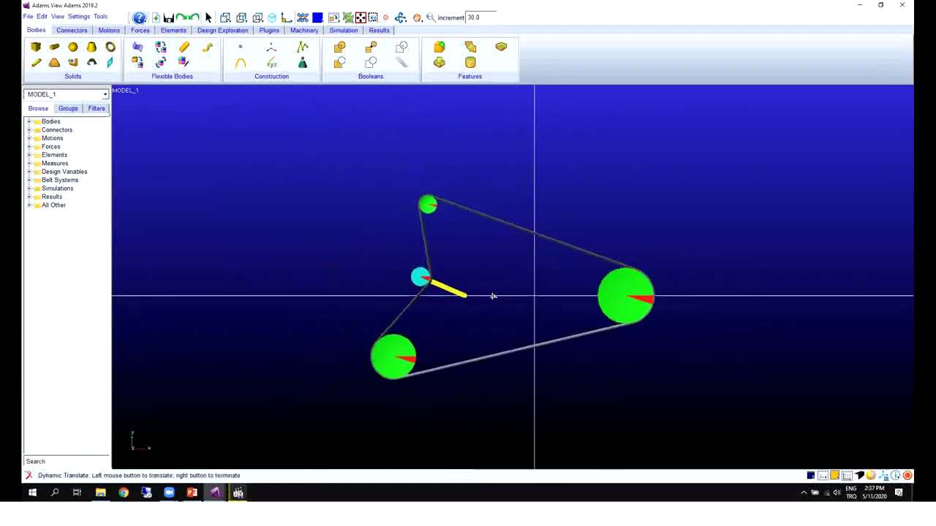
{"action": "left_click_drag", "start_coordinate": [494, 296], "coordinate": [466, 272]}
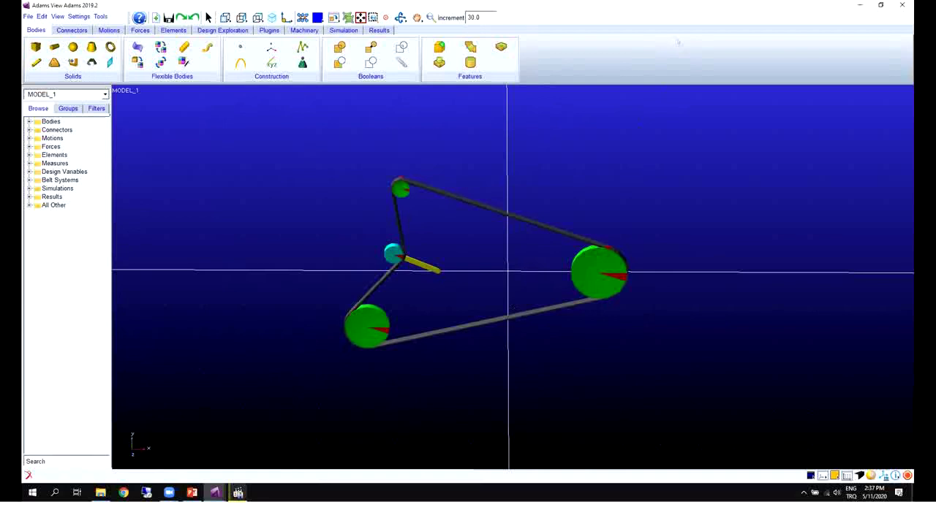
{"action": "left_click", "coordinate": [678, 42]}
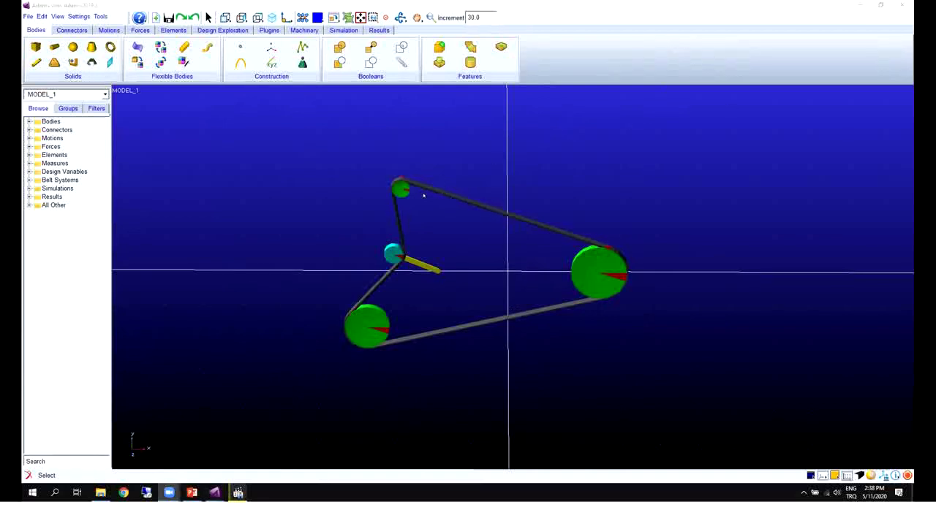
{"action": "left_click", "coordinate": [454, 262]}
{"action": "key", "text": "r"}
{"action": "left_click_drag", "start_coordinate": [464, 226], "coordinate": [468, 241]}
{"action": "key", "text": "shift+f"}
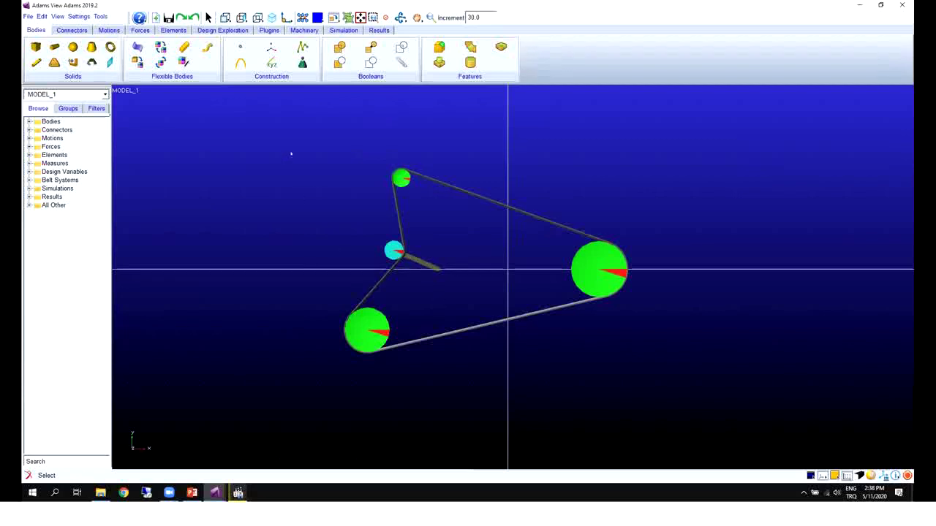
Start a new database without saving the changes to BELT_TENSIONER_OPT.bin.
{"action": "left_click", "coordinate": [28, 16]}
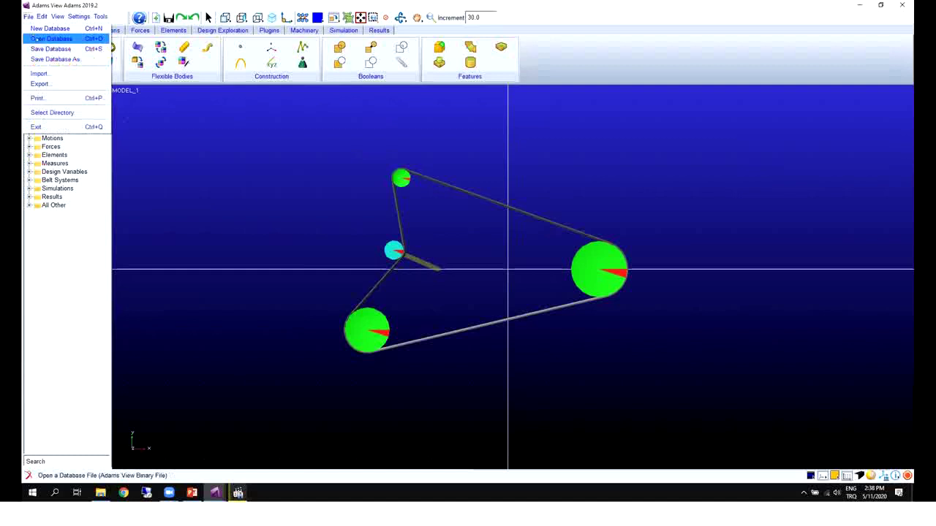
{"action": "left_click", "coordinate": [45, 28]}
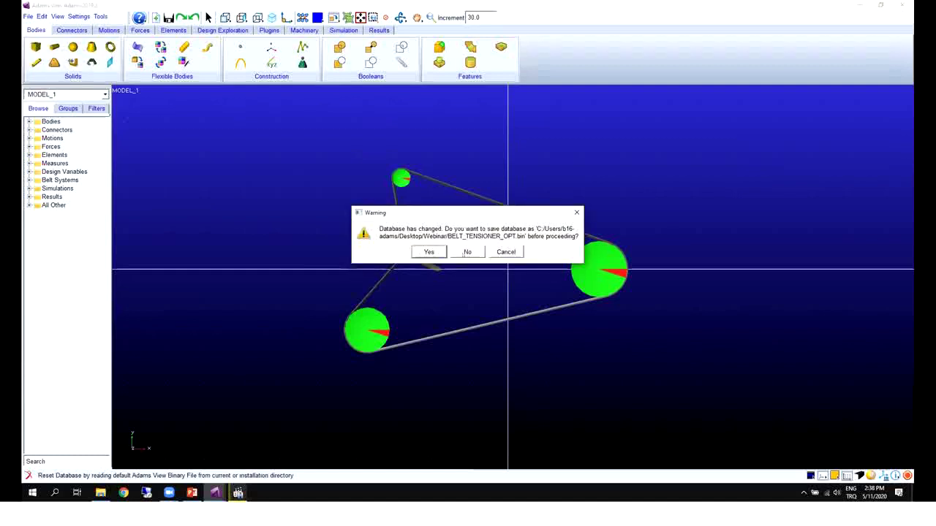
{"action": "left_click", "coordinate": [466, 252]}
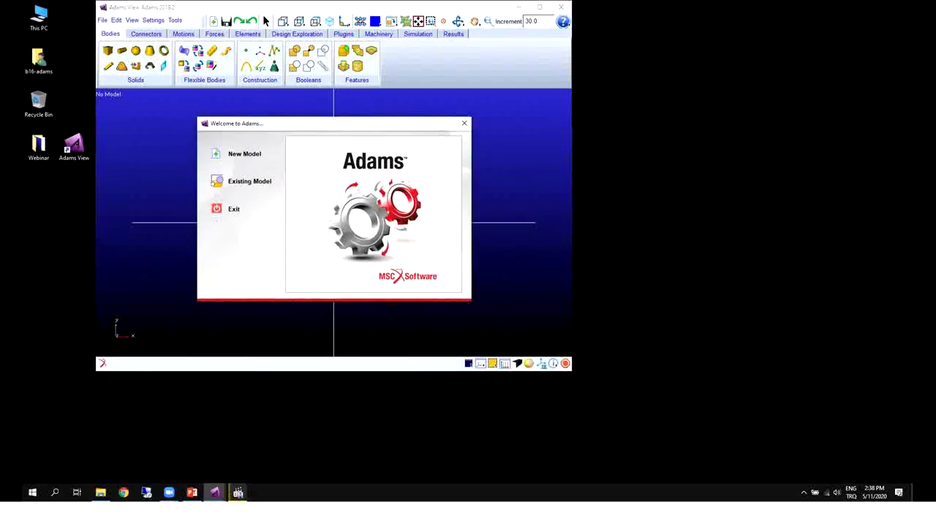
Open the existing belt_tensioner_start model from the Webinar folder, and maximize its window.
{"action": "left_click", "coordinate": [220, 181]}
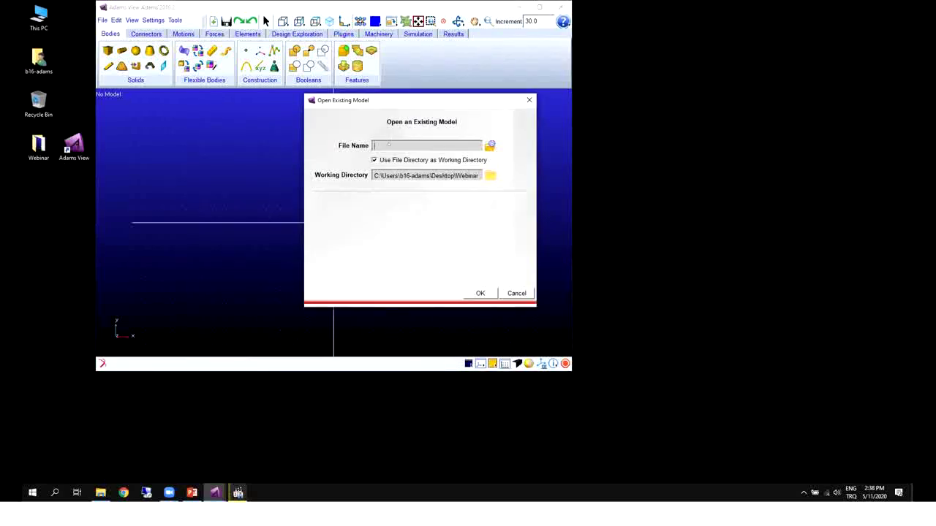
{"action": "left_click", "coordinate": [489, 145]}
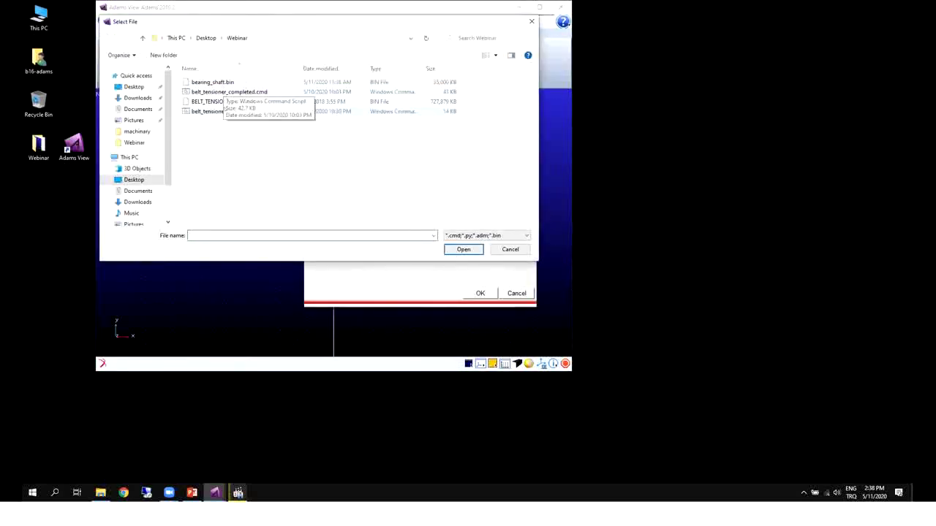
{"action": "left_click", "coordinate": [209, 111]}
{"action": "left_click", "coordinate": [464, 249]}
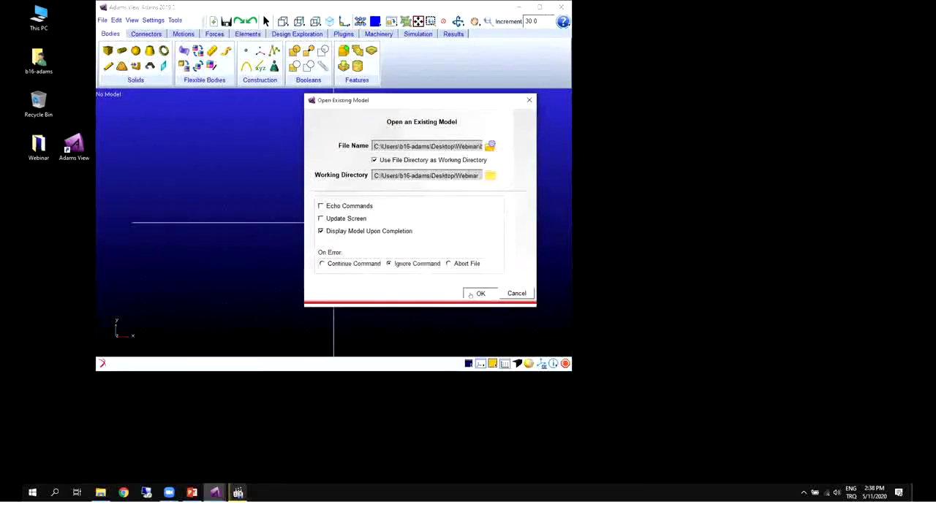
{"action": "left_click", "coordinate": [472, 294]}
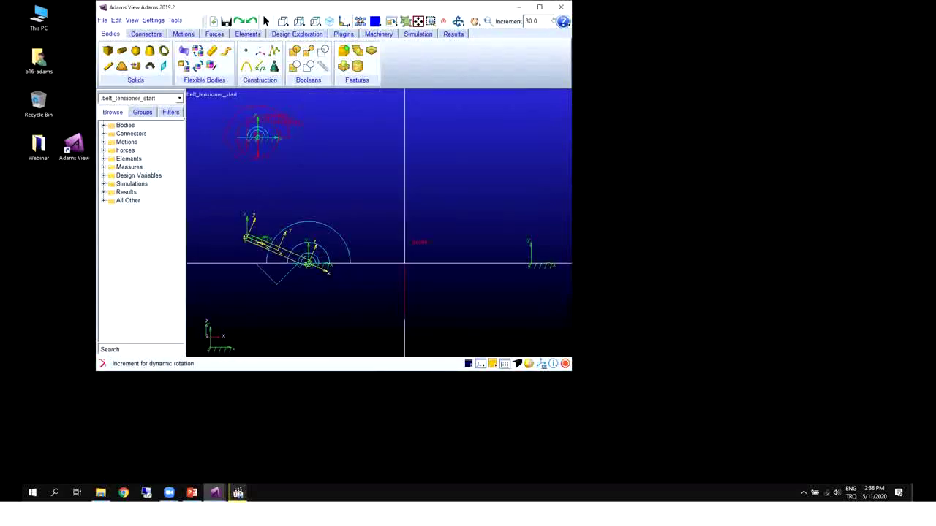
{"action": "left_click", "coordinate": [539, 7]}
{"action": "key", "text": "z"}
{"action": "left_click_drag", "start_coordinate": [528, 211], "coordinate": [489, 237]}
{"action": "key", "text": "t"}
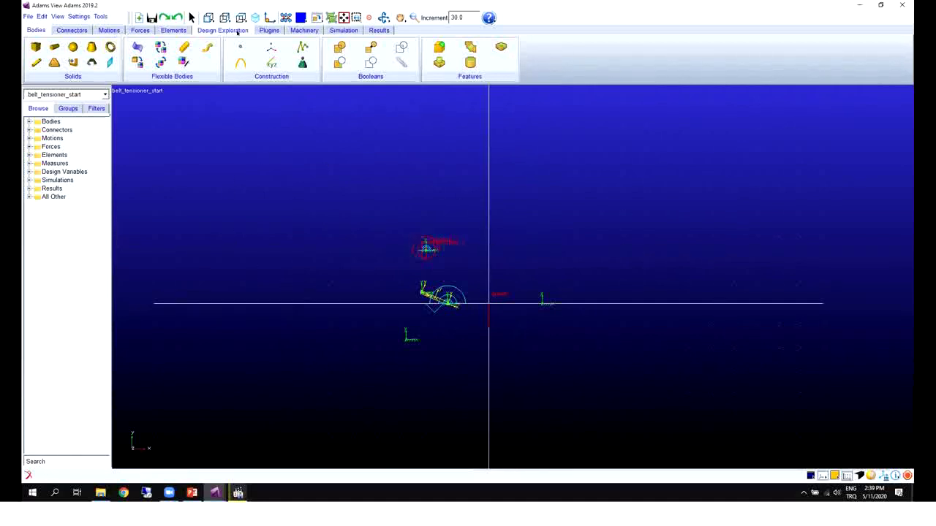
Start creating a pulley set for a belt system, and restore the wizard settings from pulley_tensioner.wzd.
{"action": "left_click", "coordinate": [304, 30]}
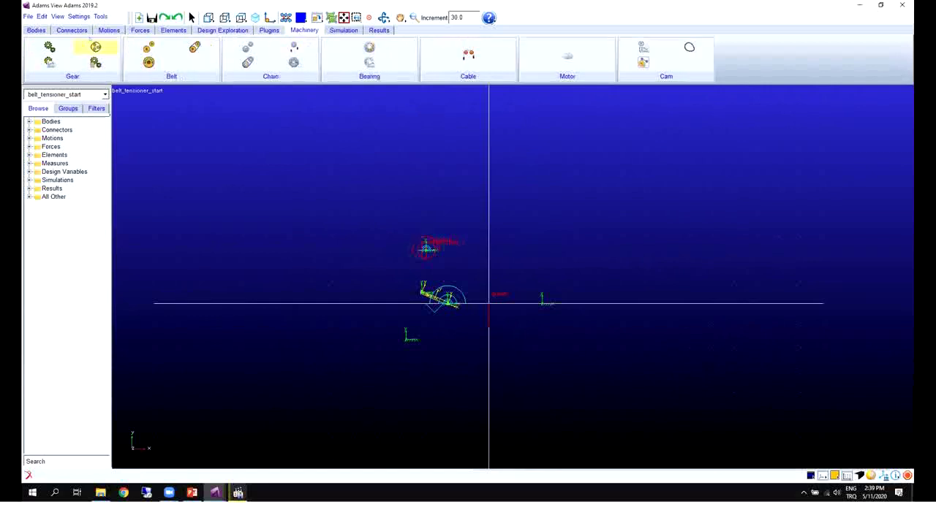
{"action": "left_click", "coordinate": [149, 47]}
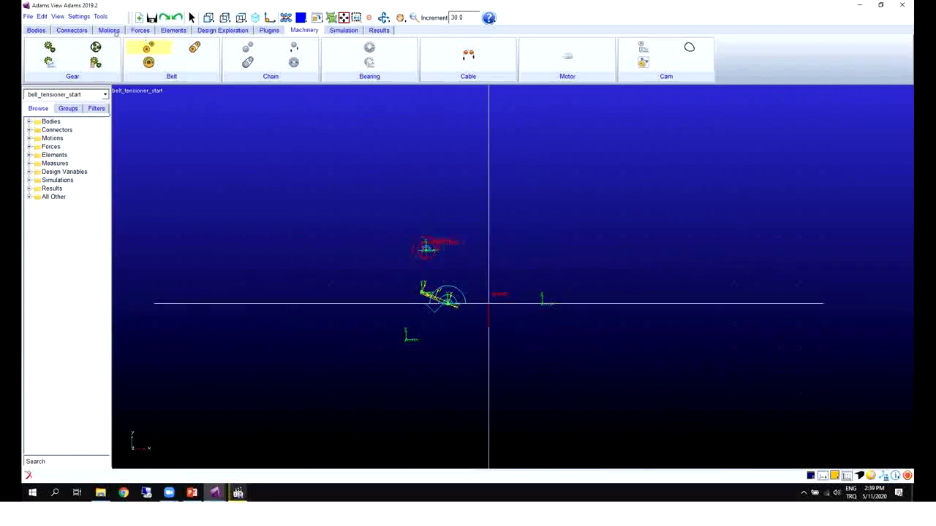
{"action": "left_click", "coordinate": [150, 49]}
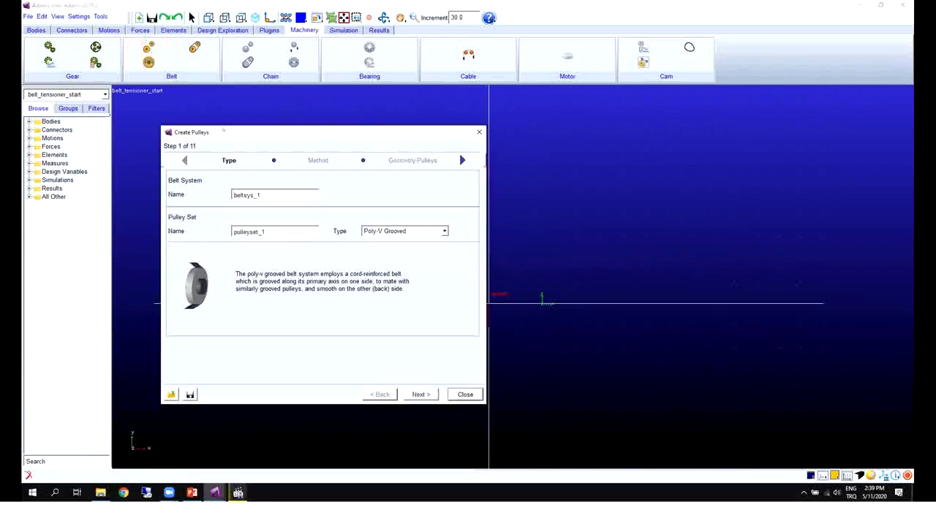
{"action": "left_click_drag", "start_coordinate": [225, 133], "coordinate": [161, 106]}
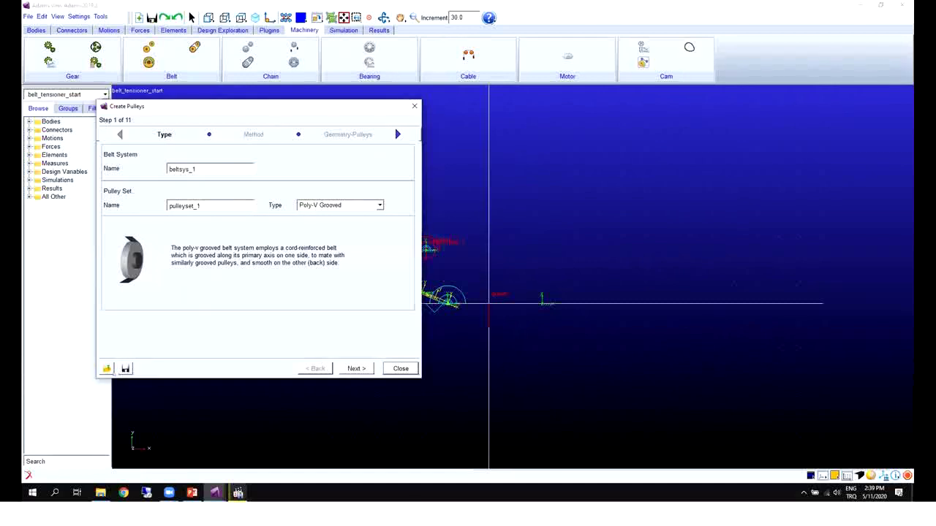
{"action": "left_click", "coordinate": [108, 369]}
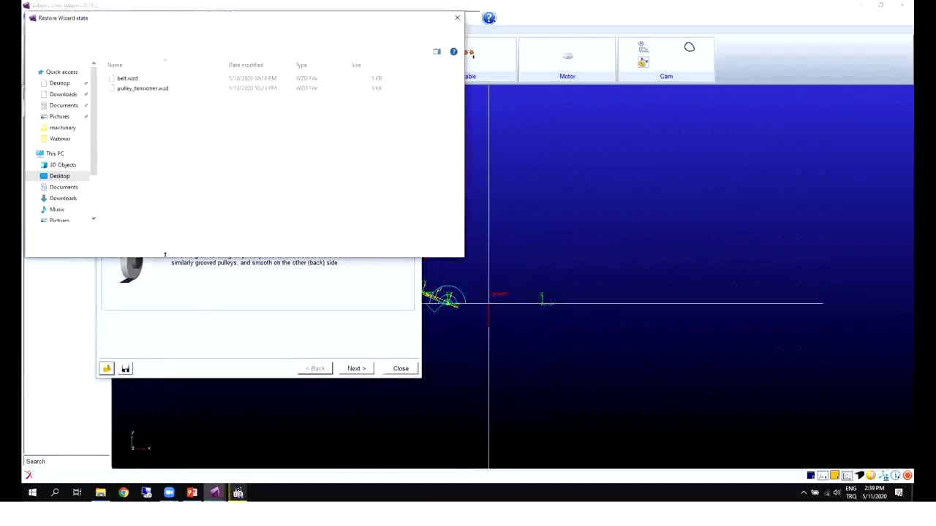
{"action": "left_click", "coordinate": [139, 87]}
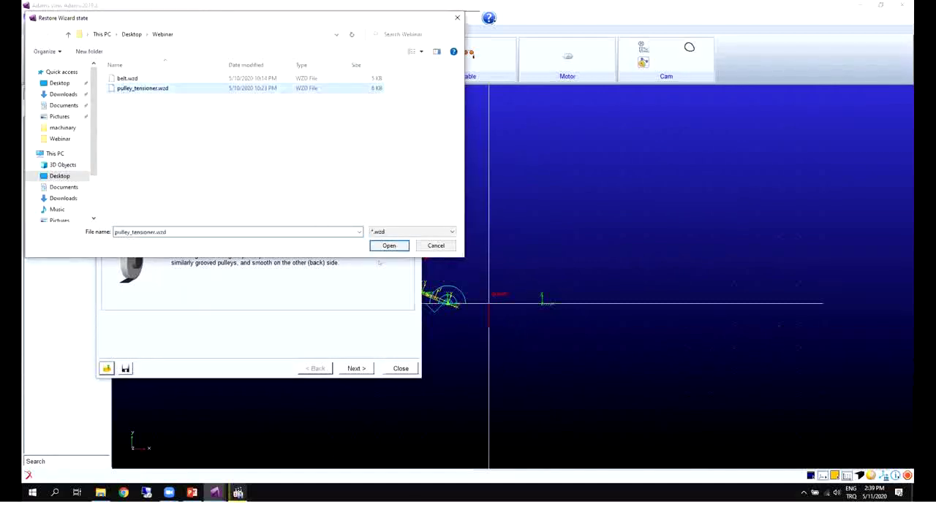
{"action": "left_click", "coordinate": [389, 246]}
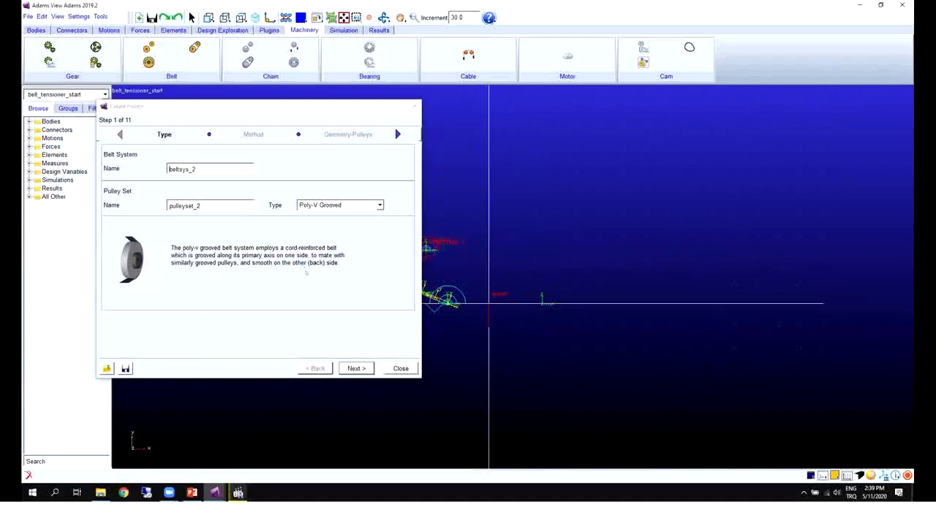
Accept the Poly-V Grooved pulley type, and keep 2D Links as the belt modeling method after checking the alternatives.
{"action": "left_click", "coordinate": [352, 368]}
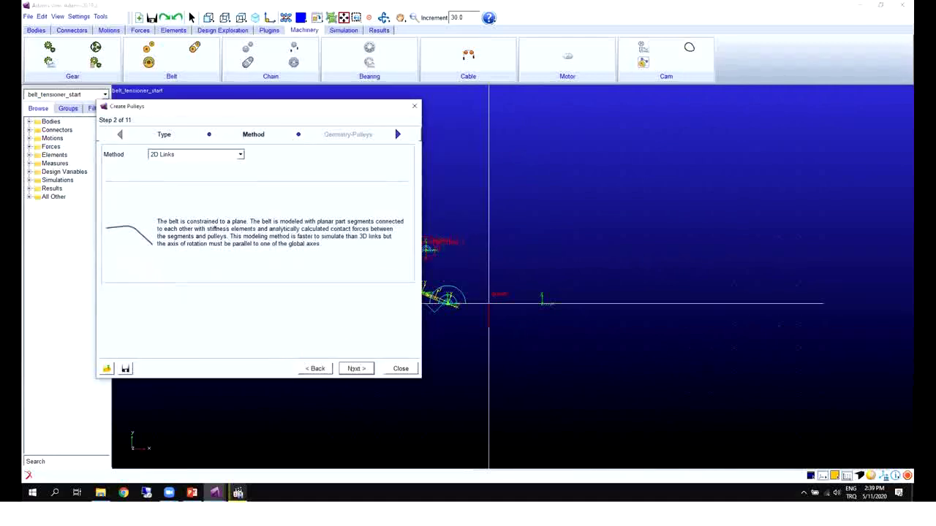
{"action": "left_click", "coordinate": [177, 157]}
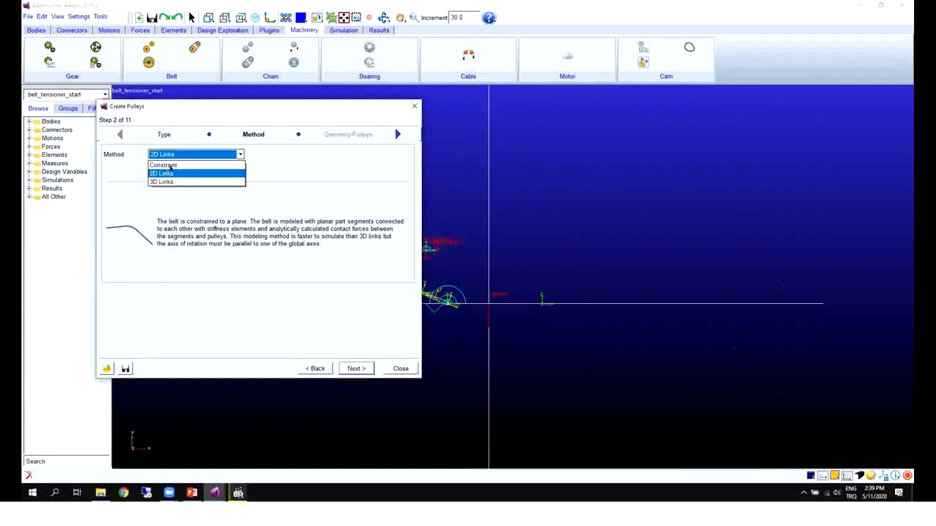
{"action": "left_click", "coordinate": [173, 266]}
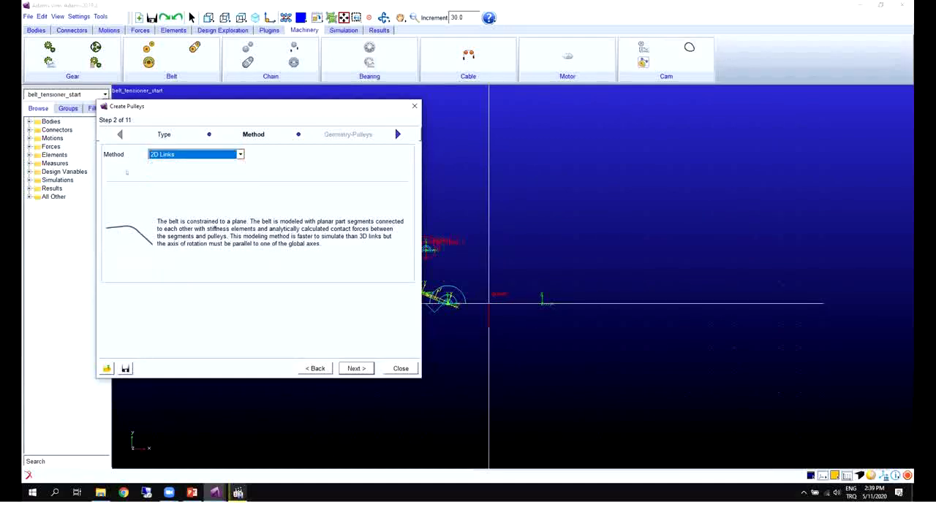
{"action": "left_click", "coordinate": [357, 369]}
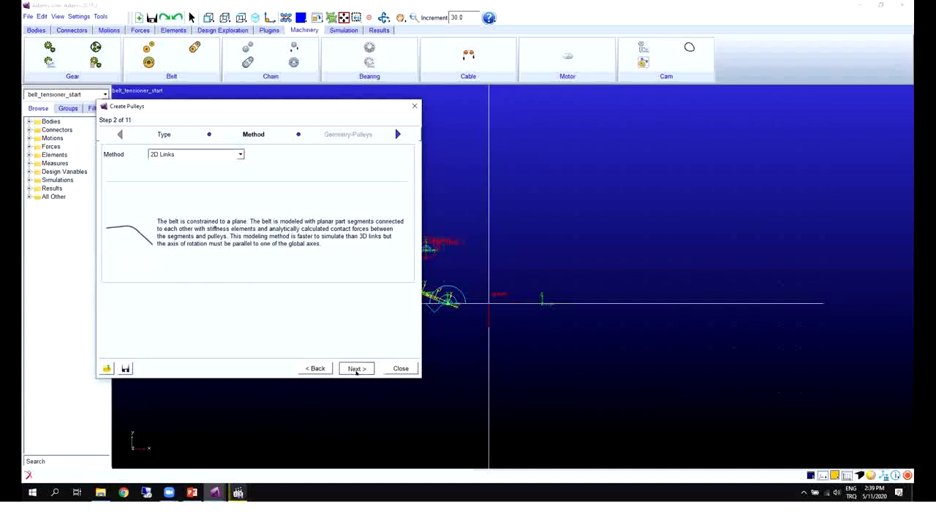
{"action": "left_click", "coordinate": [356, 370]}
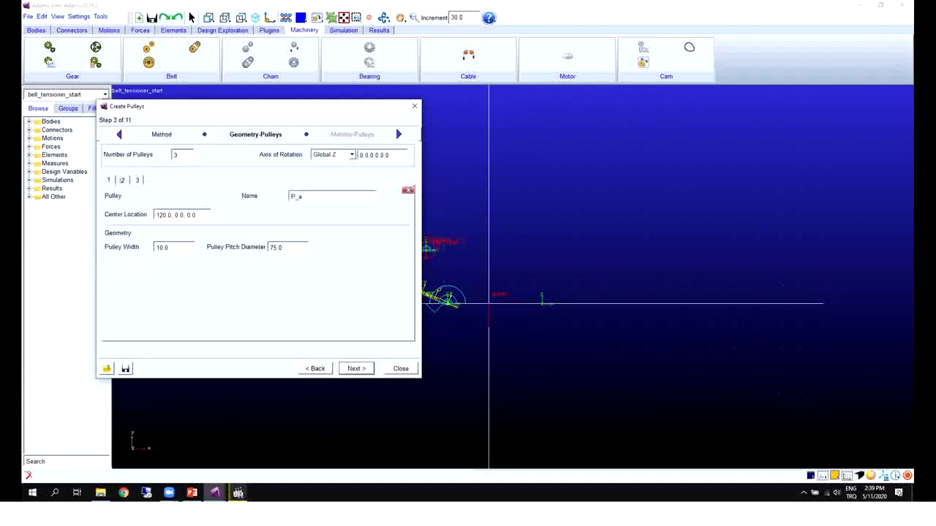
Check the geometry of all three pulleys, and accept their geometry, steel material, rotational connections to ground and output settings.
{"action": "left_click", "coordinate": [122, 180]}
{"action": "left_click", "coordinate": [136, 180]}
{"action": "left_click", "coordinate": [357, 369]}
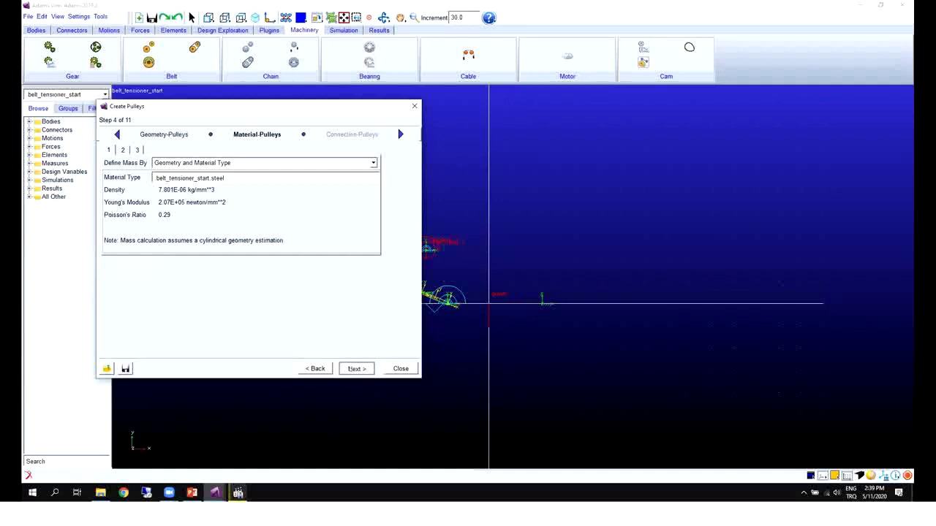
{"action": "left_click", "coordinate": [357, 368]}
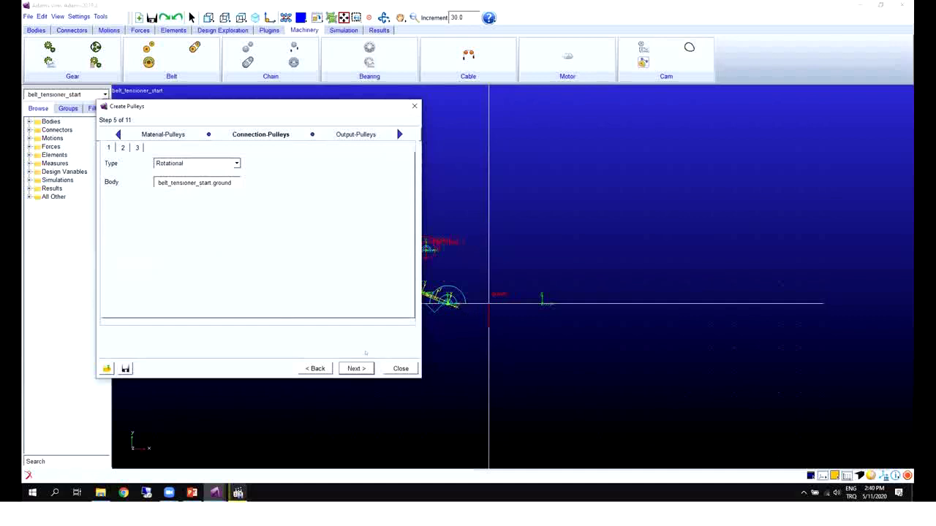
{"action": "left_click", "coordinate": [351, 370]}
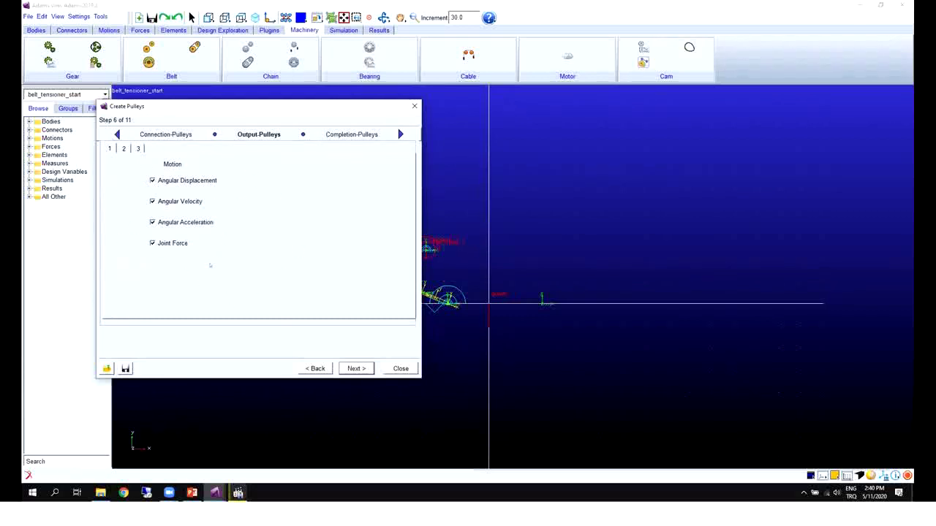
{"action": "left_click", "coordinate": [353, 368]}
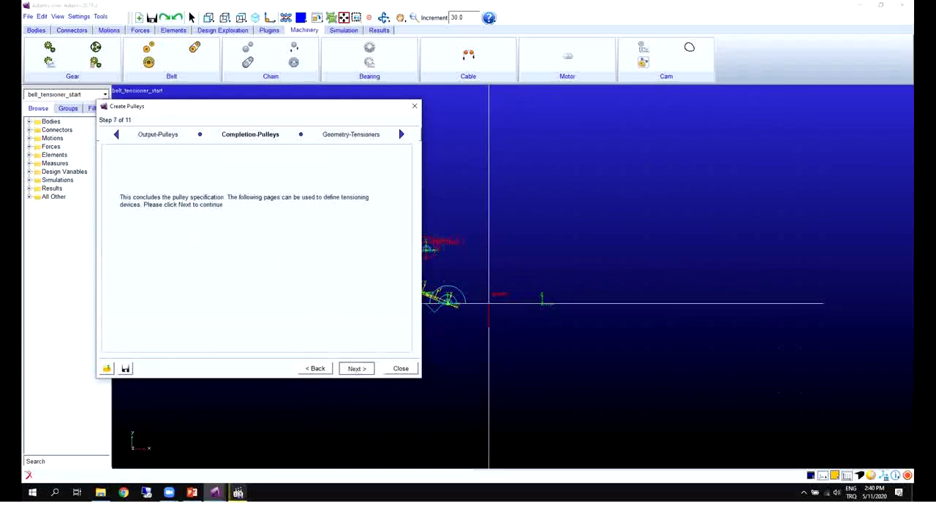
{"action": "left_click", "coordinate": [356, 369]}
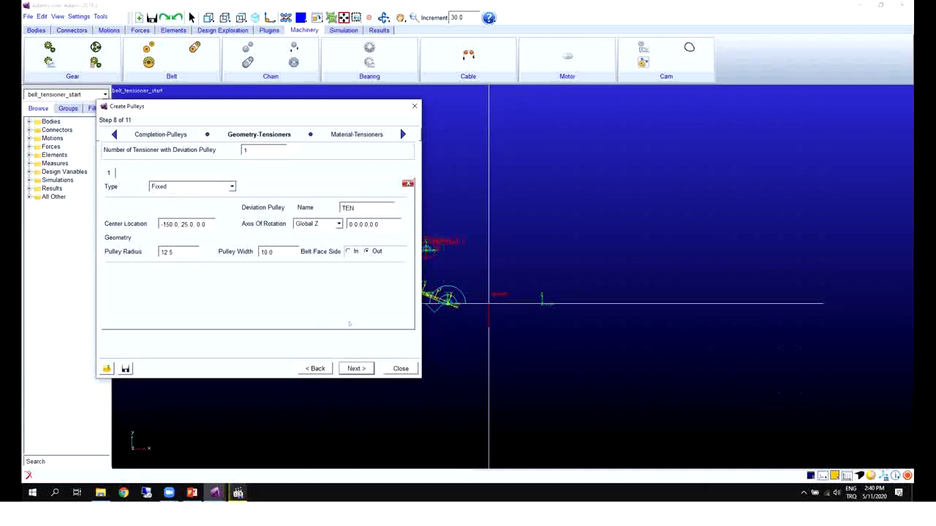
Accept the fixed tensioner TEN with steel material and its connection to the existing tensioner body, and create the pulley set.
{"action": "left_click", "coordinate": [356, 369]}
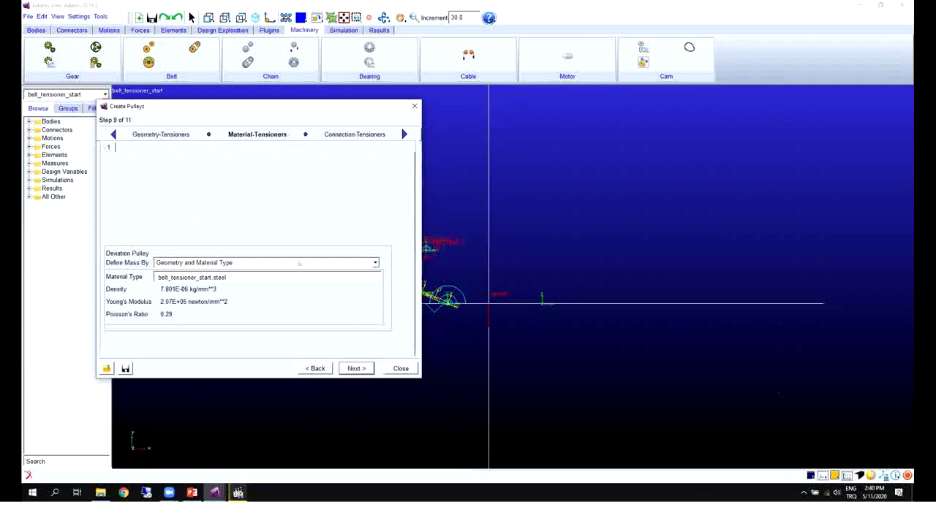
{"action": "left_click", "coordinate": [347, 367]}
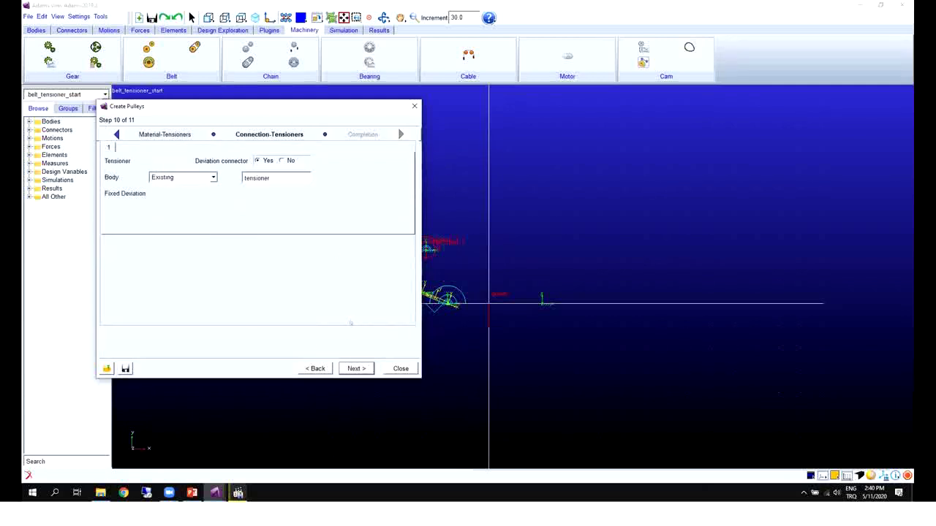
{"action": "left_click", "coordinate": [355, 368]}
{"action": "left_click", "coordinate": [356, 368]}
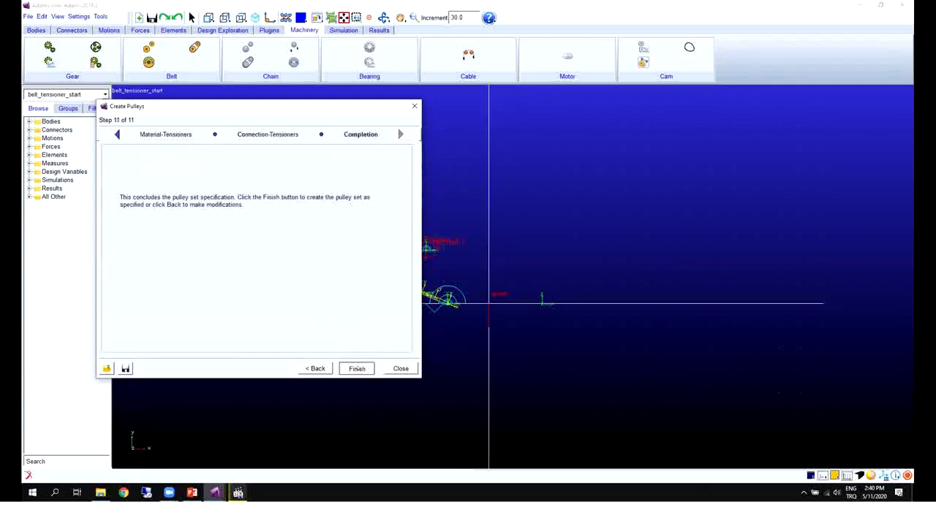
{"action": "left_click", "coordinate": [357, 369]}
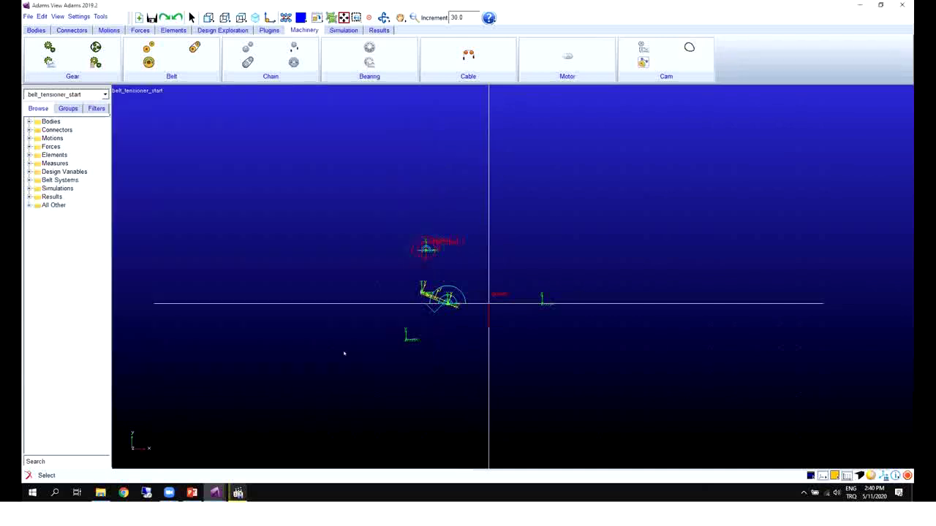
Shade the model and inspect the new pulleys and tensioner from a rotated angle and the front, ending in shaded display.
{"action": "key", "text": "shift+s"}
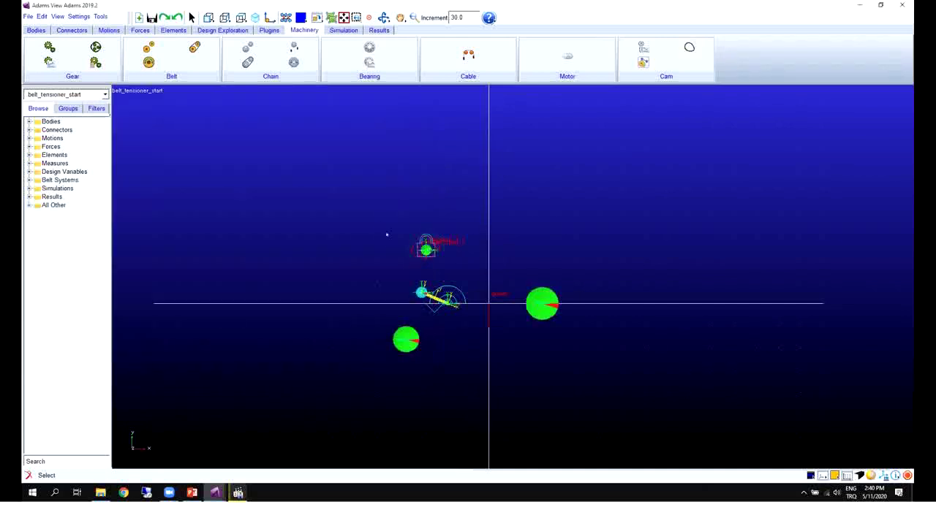
{"action": "key", "text": "r"}
{"action": "mouse_move", "coordinate": [376, 223]}
{"action": "left_mouse_down"}
{"action": "mouse_move", "coordinate": [443, 197]}
{"action": "mouse_move", "coordinate": [474, 244]}
{"action": "mouse_move", "coordinate": [406, 264]}
{"action": "mouse_move", "coordinate": [424, 252]}
{"action": "left_mouse_up"}
{"action": "key", "text": "shift+f"}
{"action": "key", "text": "r"}
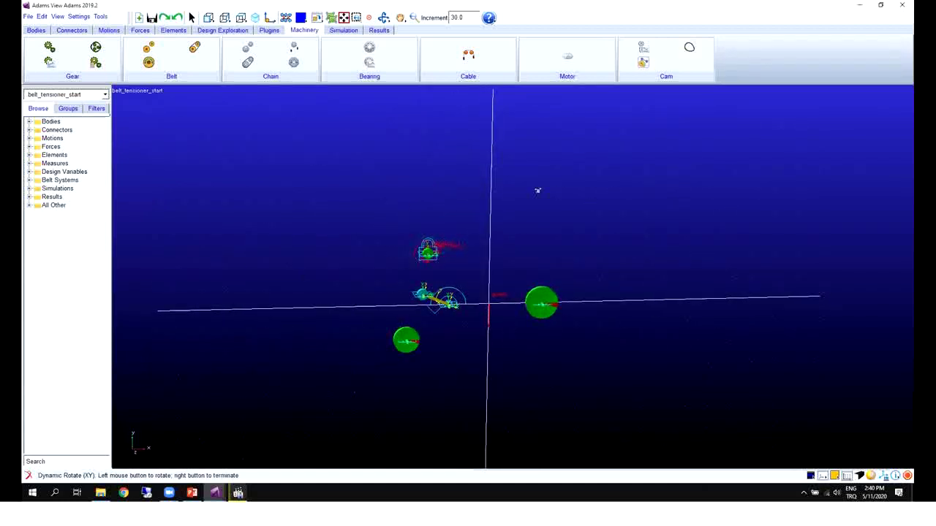
{"action": "left_click", "coordinate": [493, 353]}
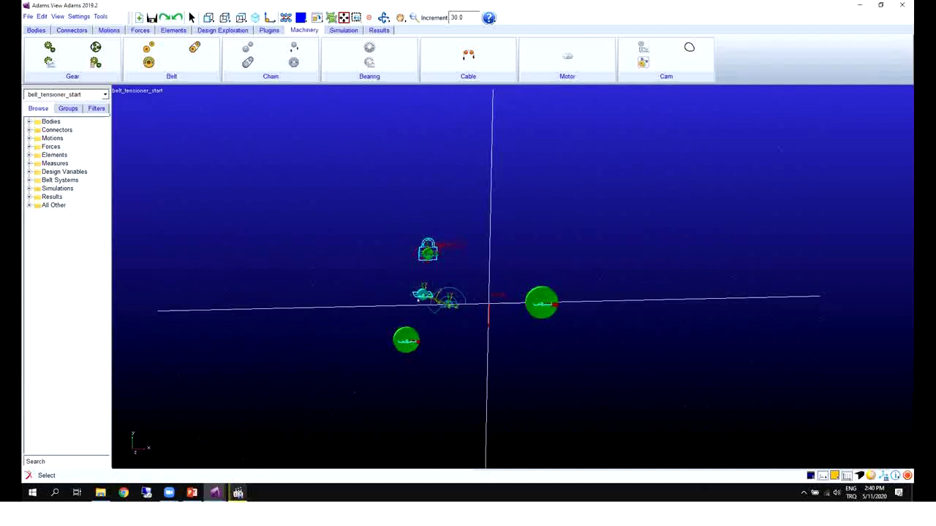
{"action": "key", "text": "shift+s"}
{"action": "key", "text": "shift+f"}
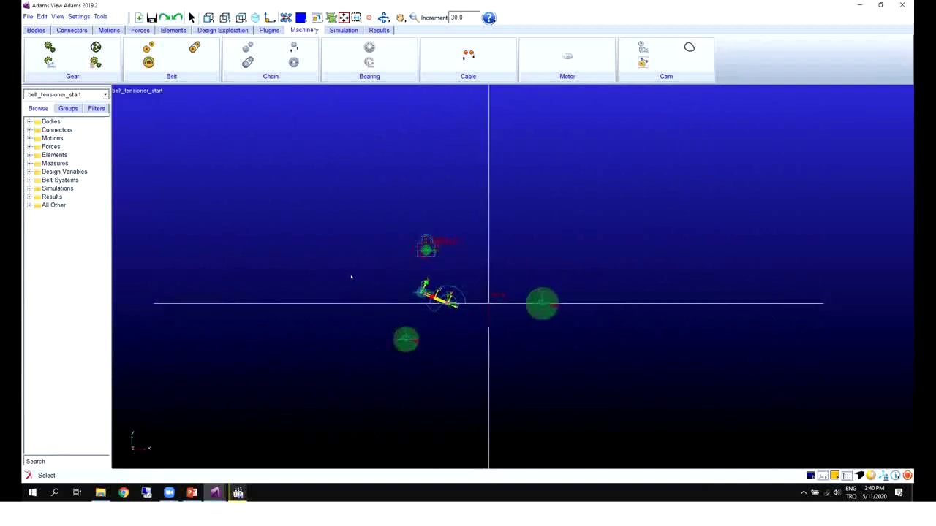
{"action": "key", "text": "shift+s"}
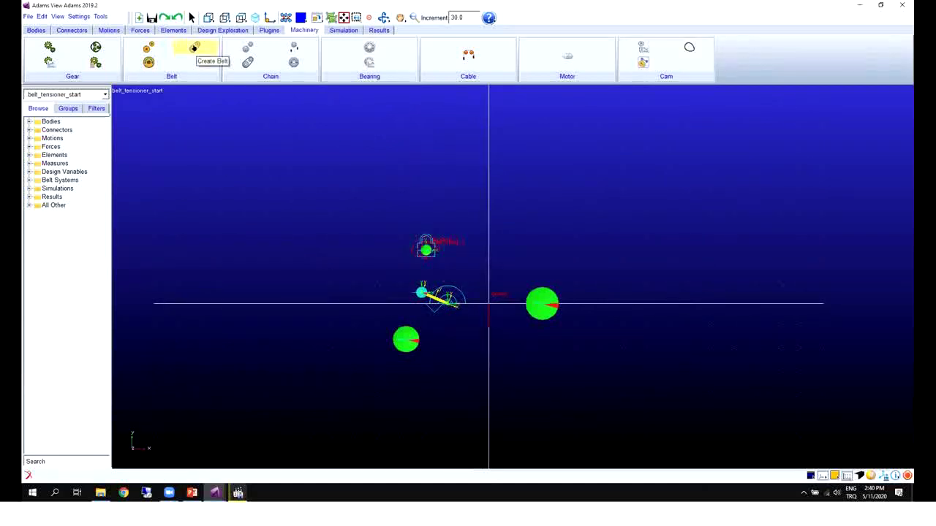
Start creating a belt, restore the wizard settings from belt.wzd, and accept the restored pulley set.
{"action": "left_click", "coordinate": [193, 47]}
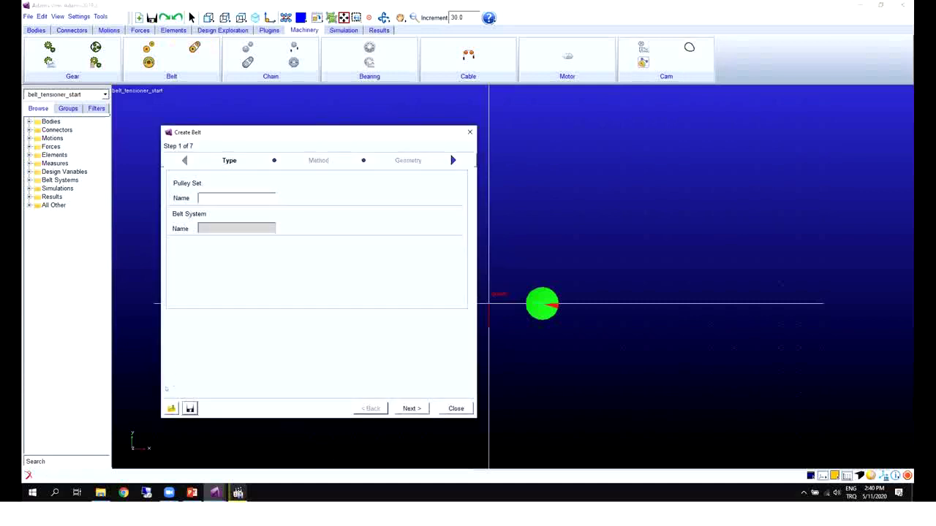
{"action": "left_click", "coordinate": [171, 408]}
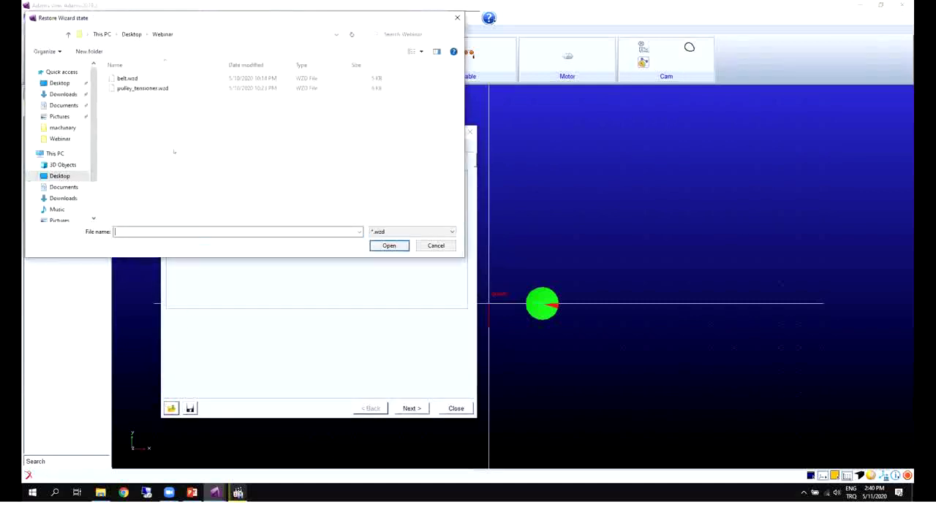
{"action": "left_click", "coordinate": [143, 81]}
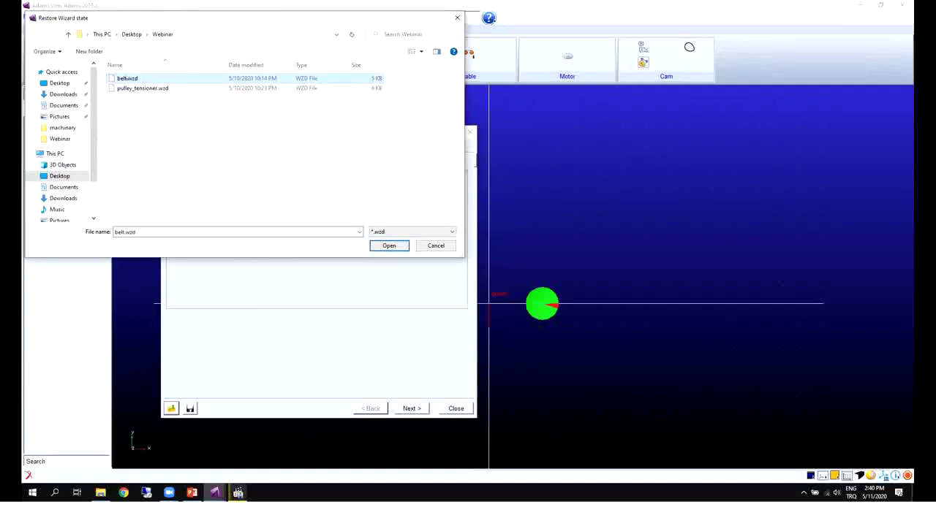
{"action": "left_click", "coordinate": [381, 245]}
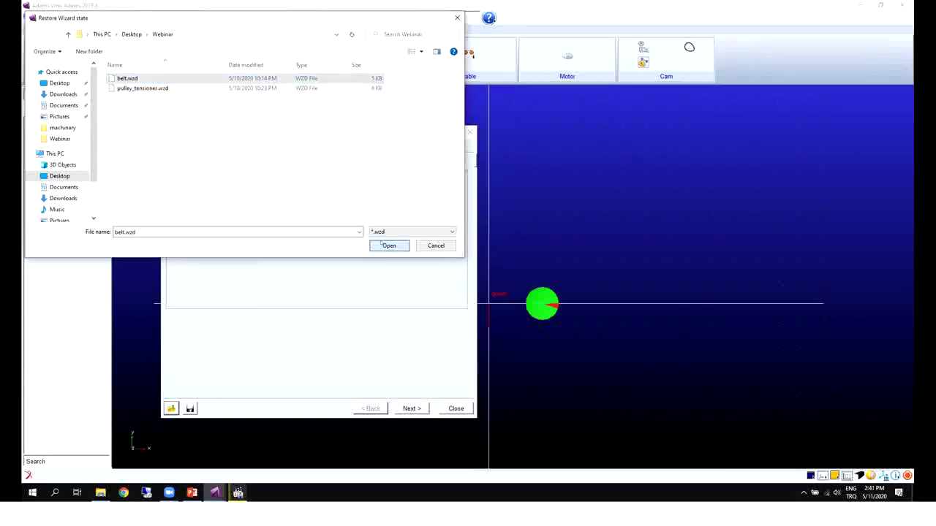
{"action": "left_click", "coordinate": [410, 408]}
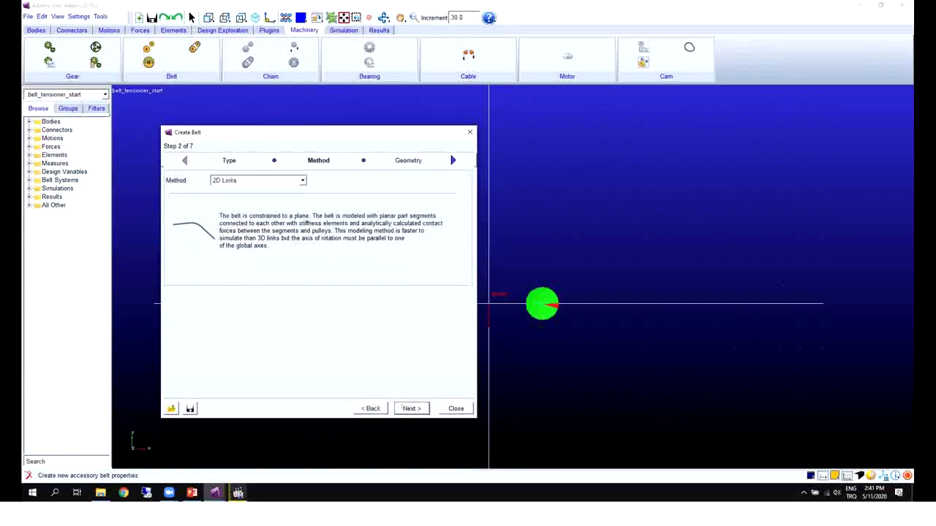
Keep 2D Links as the belt method after checking the alternatives, and accept the belt_1 geometry, stiffness, contact and mass settings.
{"action": "left_click", "coordinate": [227, 180]}
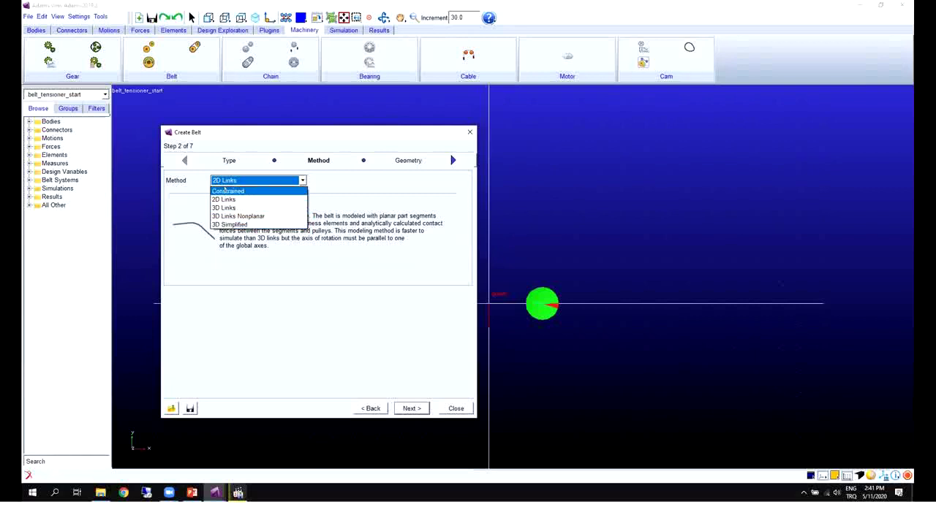
{"action": "left_click", "coordinate": [358, 315]}
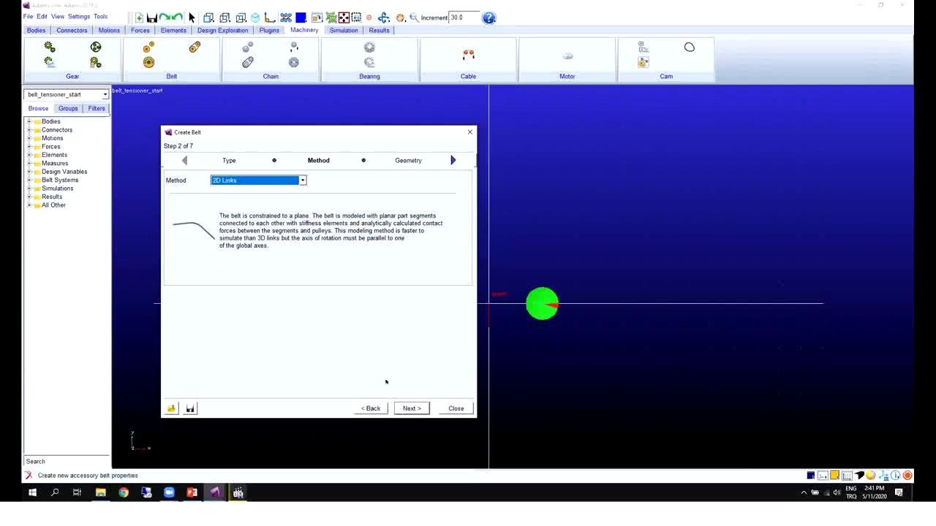
{"action": "left_click", "coordinate": [411, 408]}
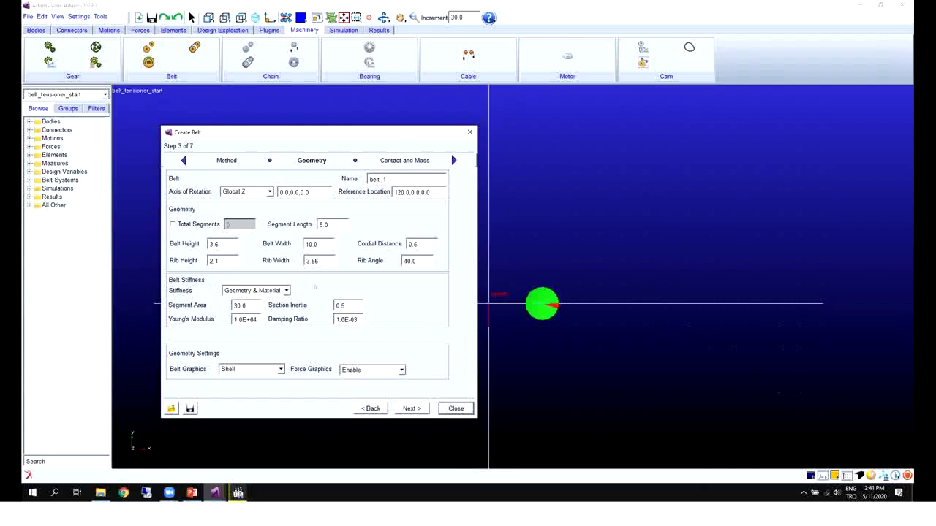
{"action": "left_click", "coordinate": [412, 409]}
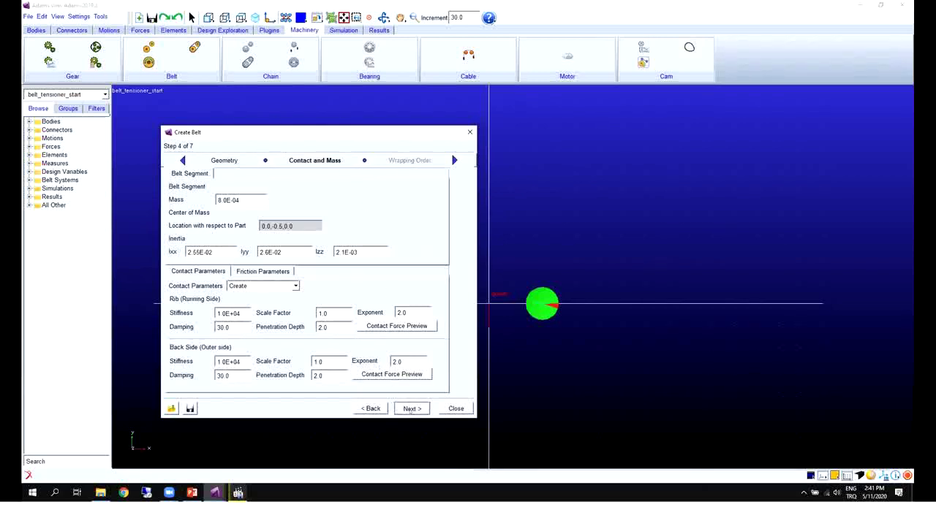
{"action": "left_click", "coordinate": [411, 409]}
Check the belt's wrapping order against the pulleys in the model, accept it, and continue wrapping the belt.
{"action": "left_click", "coordinate": [284, 218]}
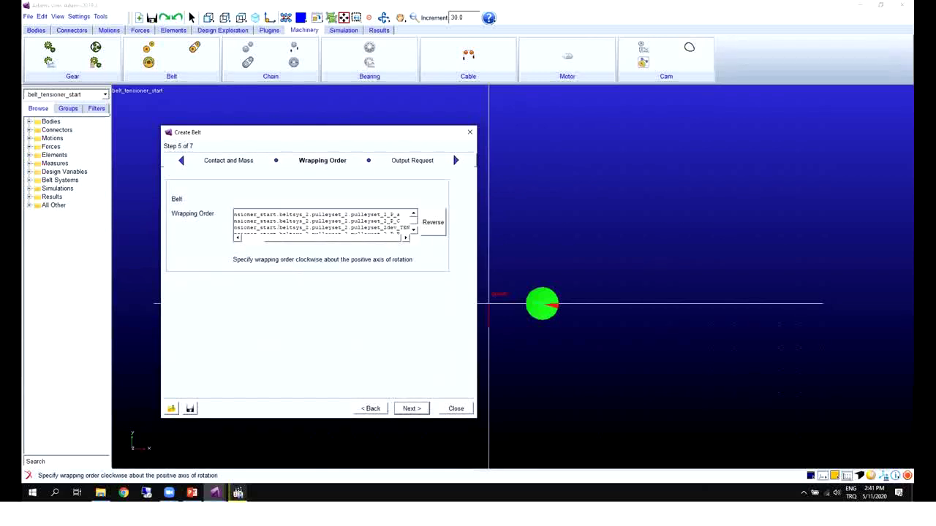
{"action": "left_click_drag", "start_coordinate": [334, 238], "coordinate": [309, 238]}
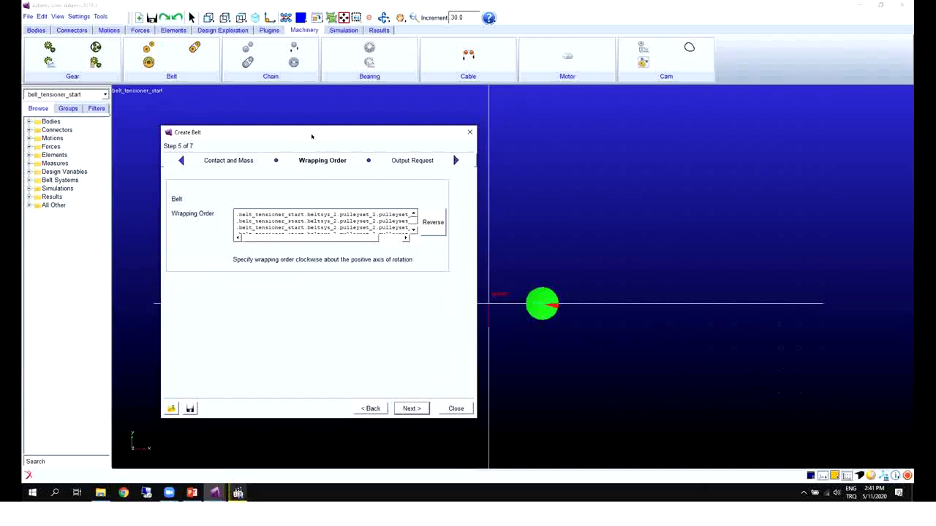
{"action": "left_click_drag", "start_coordinate": [311, 137], "coordinate": [734, 127]}
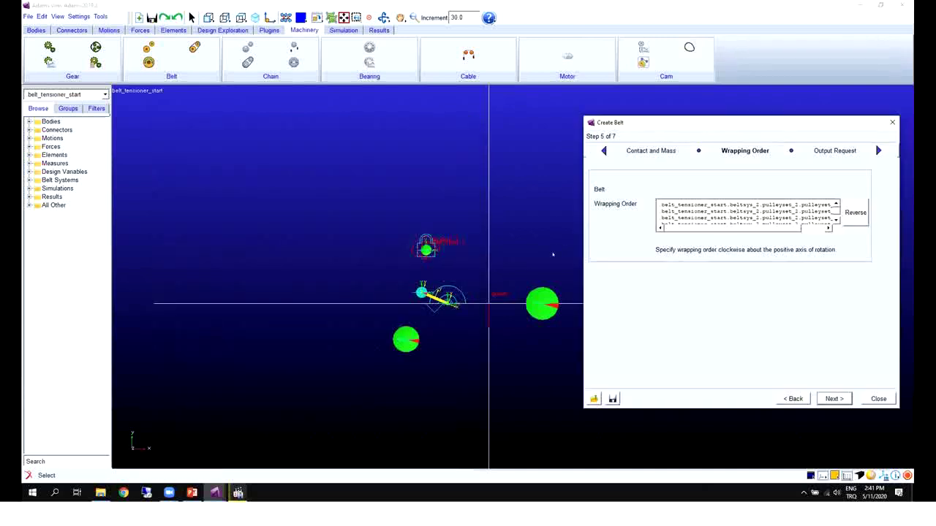
{"action": "left_click", "coordinate": [542, 307]}
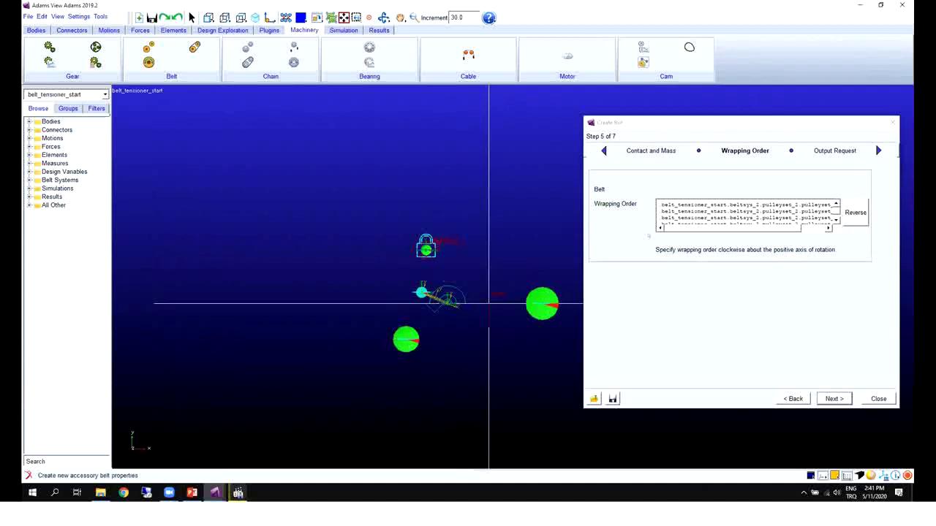
{"action": "left_click_drag", "start_coordinate": [772, 228], "coordinate": [796, 227]}
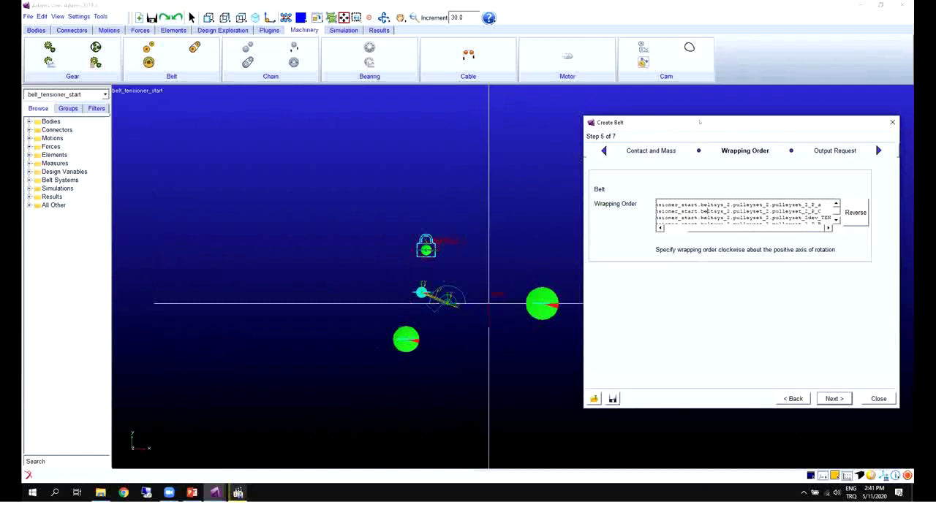
{"action": "left_click_drag", "start_coordinate": [694, 123], "coordinate": [159, 116]}
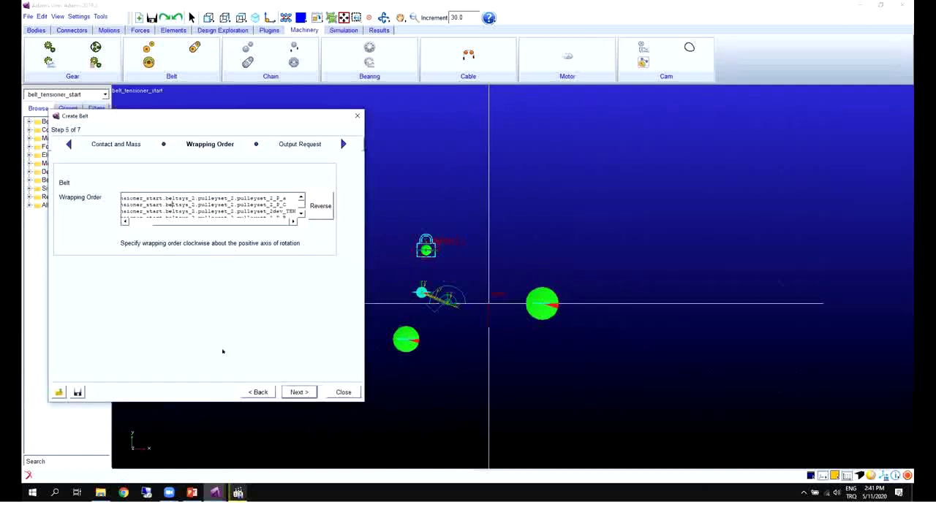
{"action": "left_click", "coordinate": [306, 392]}
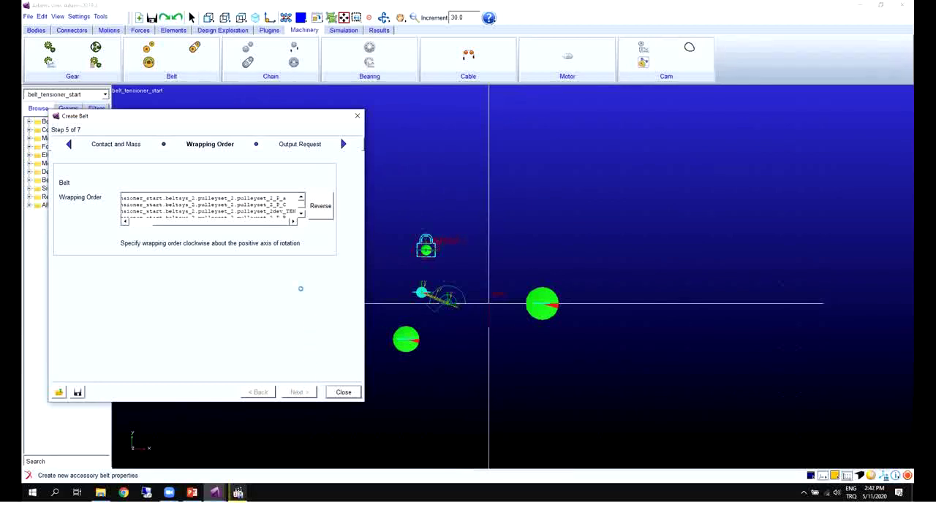
{"action": "left_click_drag", "start_coordinate": [431, 199], "coordinate": [255, 196]}
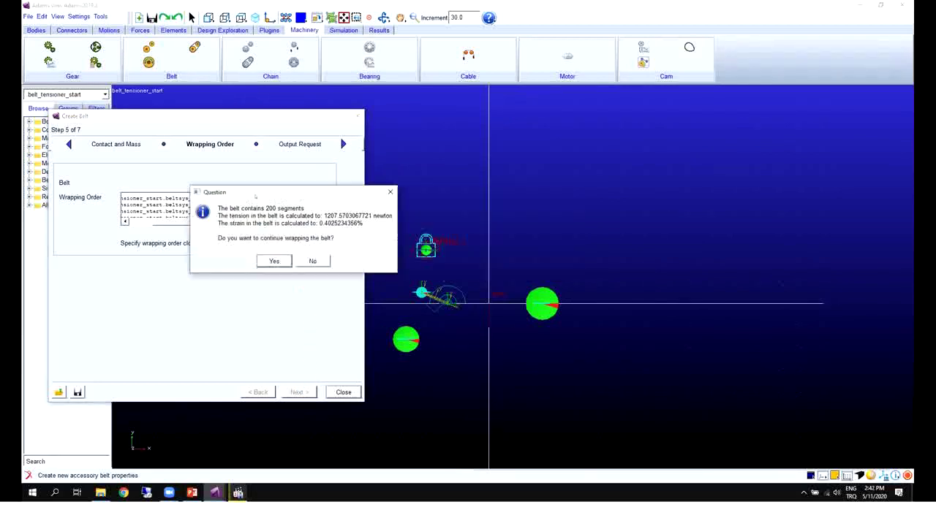
{"action": "left_click", "coordinate": [269, 262]}
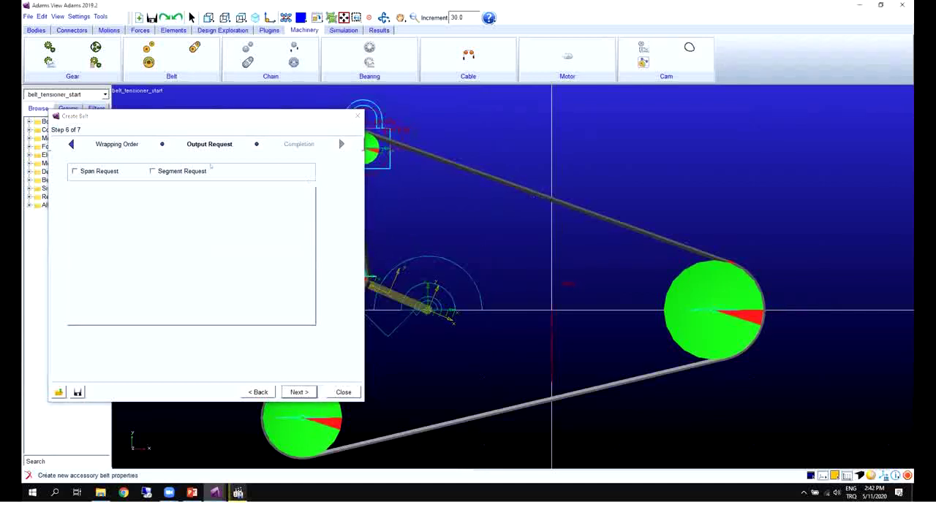
{"action": "left_click", "coordinate": [74, 171]}
{"action": "right_click", "coordinate": [126, 231]}
{"action": "mouse_move", "coordinate": [164, 234]}
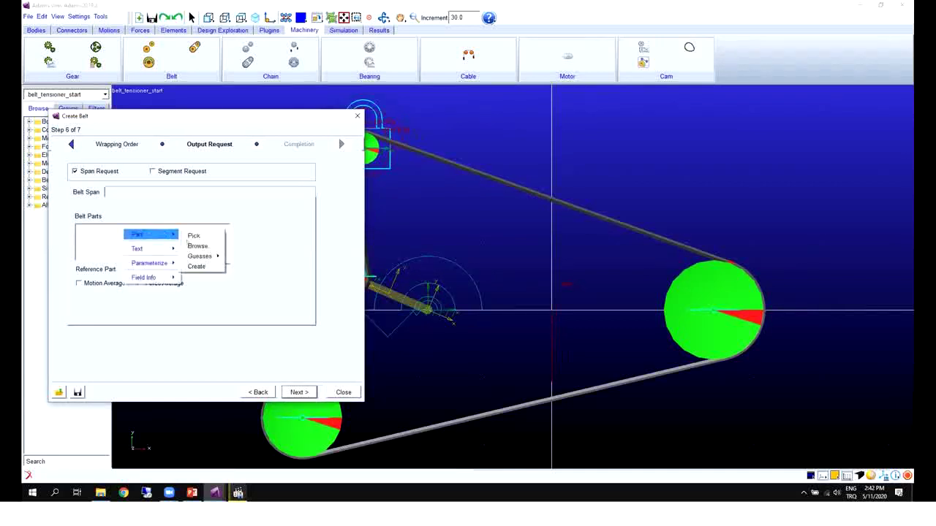
{"action": "mouse_move", "coordinate": [201, 256]}
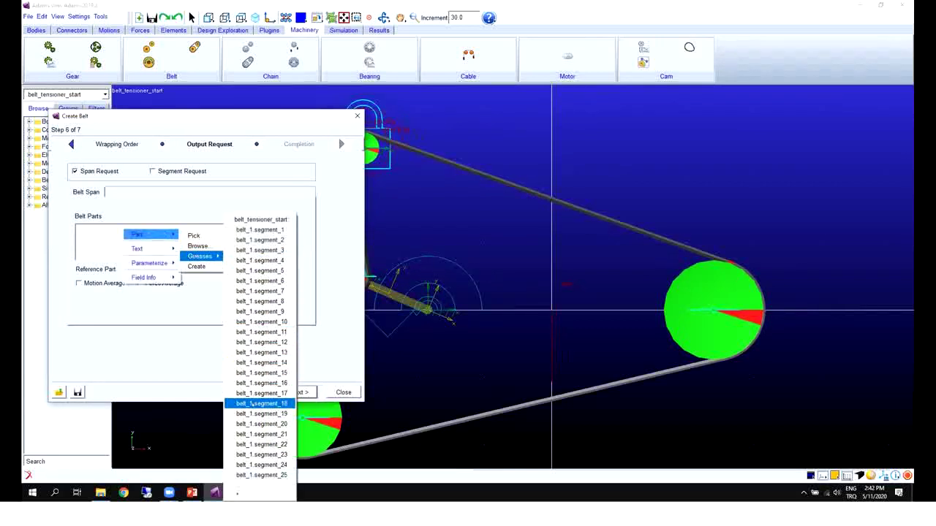
{"action": "left_click", "coordinate": [152, 329]}
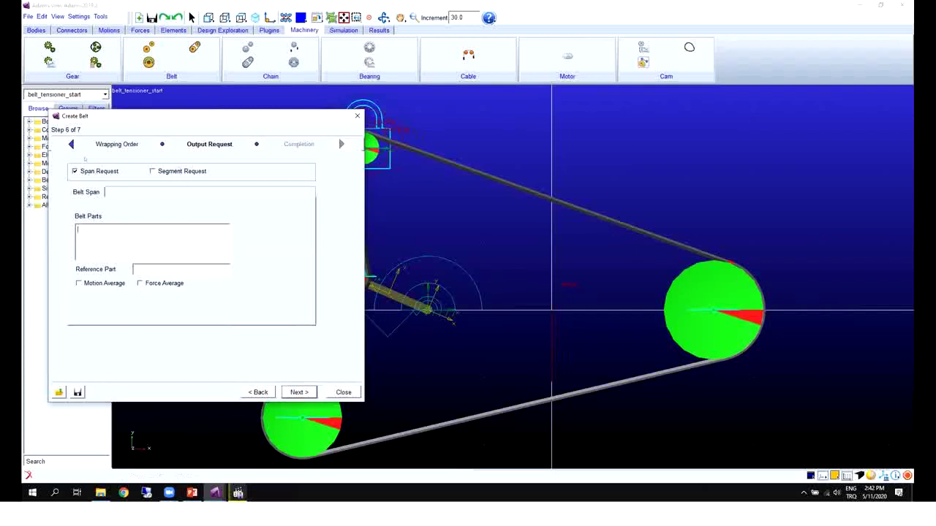
{"action": "left_click", "coordinate": [75, 173]}
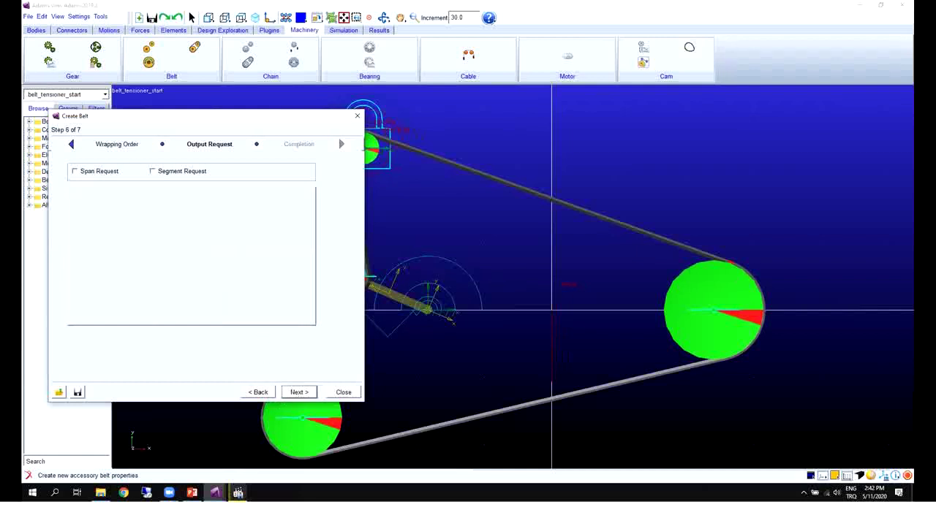
Finish creating the belt without span or segment requests, and inspect the wrapped belt around the pulleys and tensioner.
{"action": "left_click", "coordinate": [299, 392]}
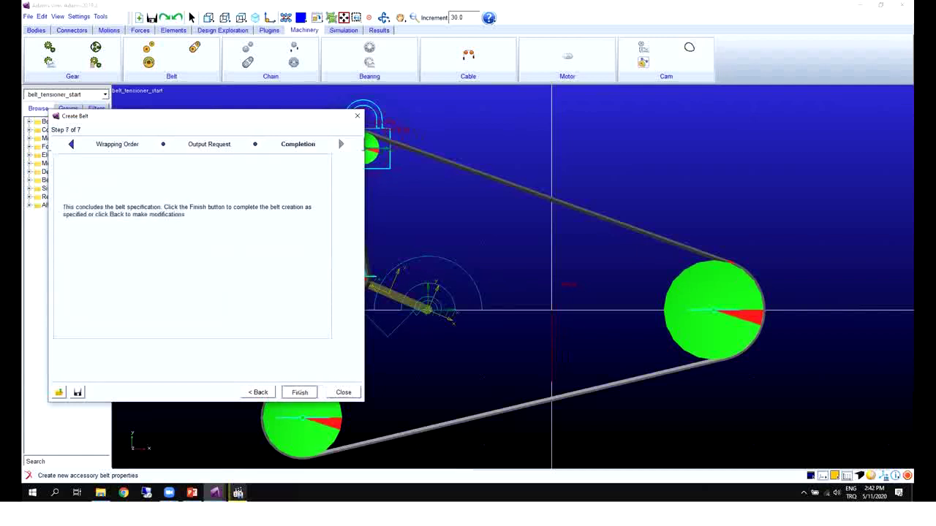
{"action": "left_click", "coordinate": [299, 392]}
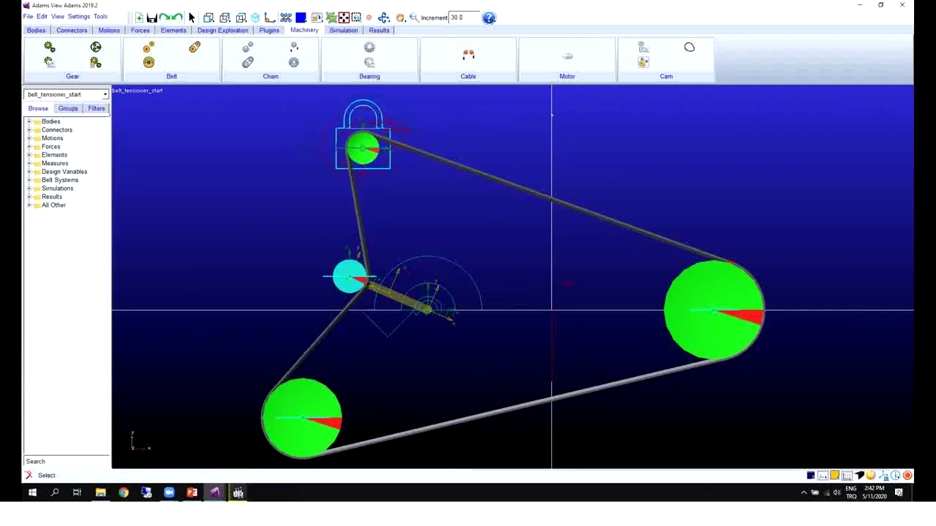
{"action": "key", "text": "r"}
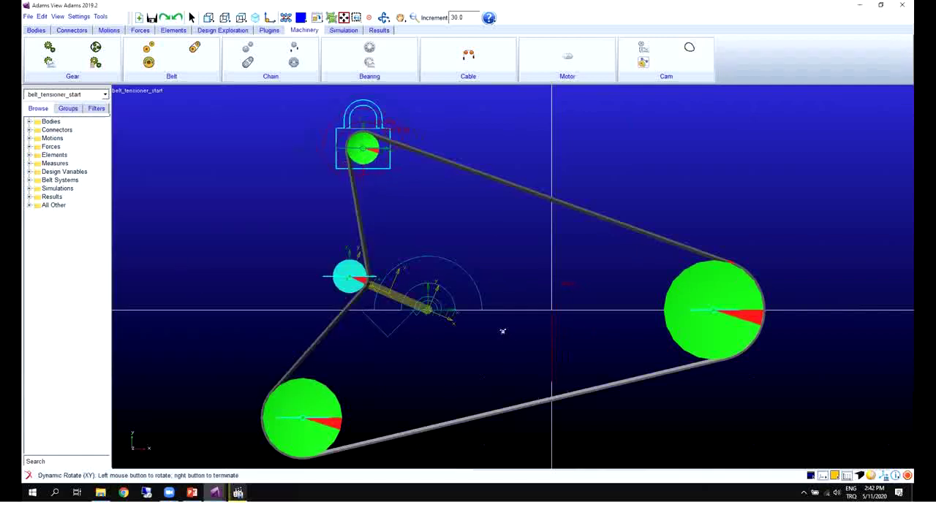
{"action": "left_click_drag", "start_coordinate": [503, 332], "coordinate": [472, 241]}
{"action": "key", "text": "shift+f"}
{"action": "scroll", "coordinate": [506, 309], "scroll_direction": "down", "scroll_amount": 3}
{"action": "key", "text": "t"}
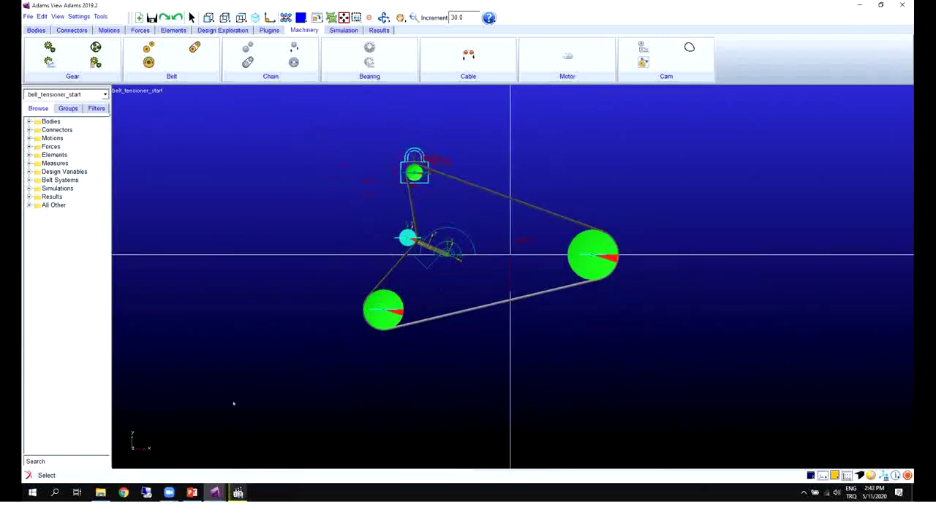
{"action": "left_click", "coordinate": [436, 248]}
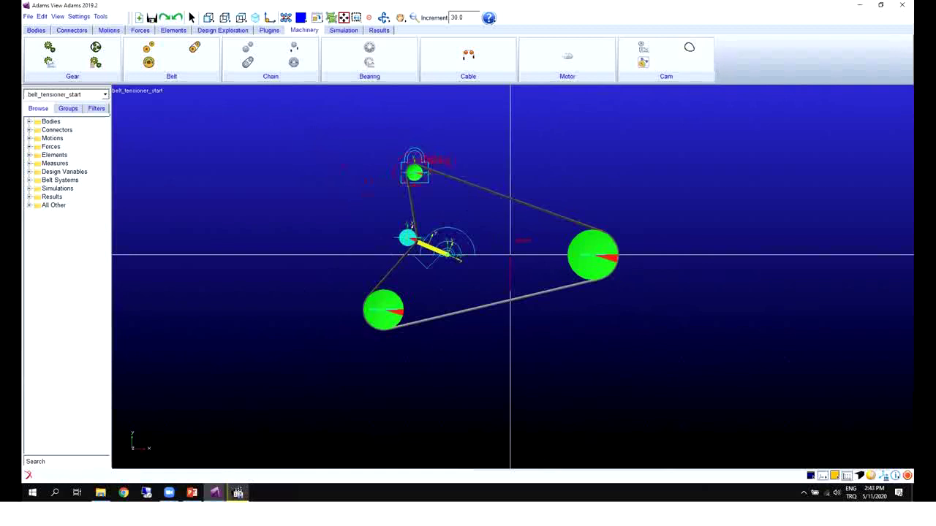
Switch to the video player and show the belt-tensioner simulation results full screen.
{"action": "left_click", "coordinate": [234, 492]}
{"action": "left_click", "coordinate": [410, 205]}
{"action": "double_click", "coordinate": [410, 205]}
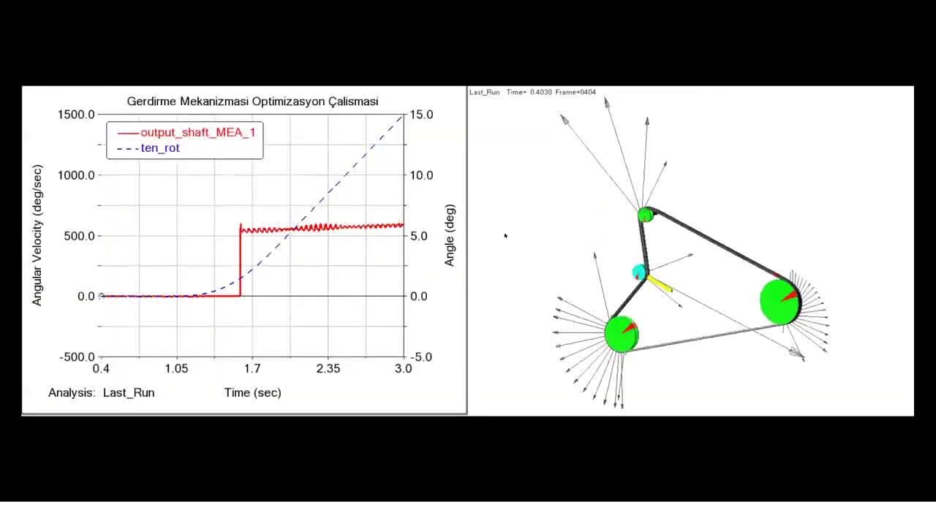